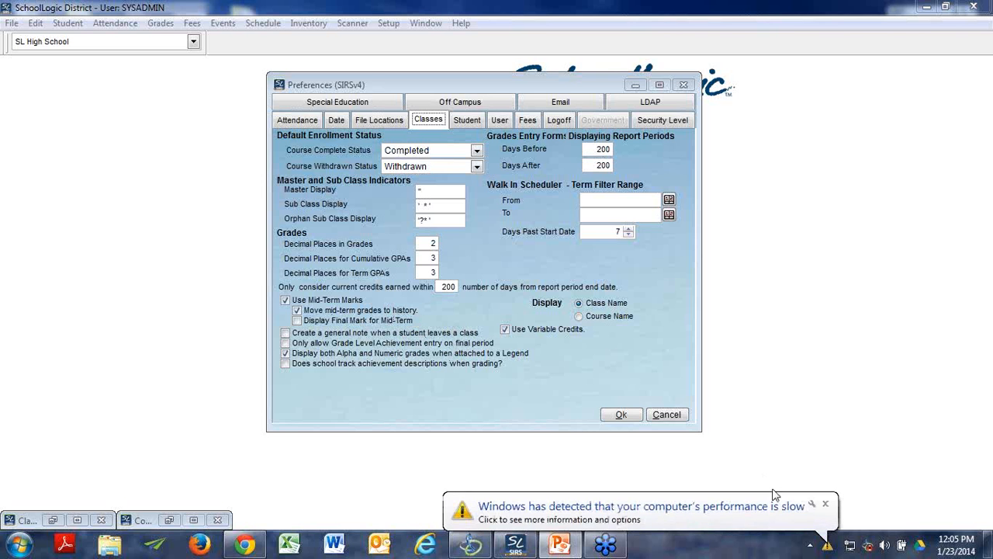
Step: Dismiss the Windows notifications about slow performance and the changed color scheme
click(826, 503)
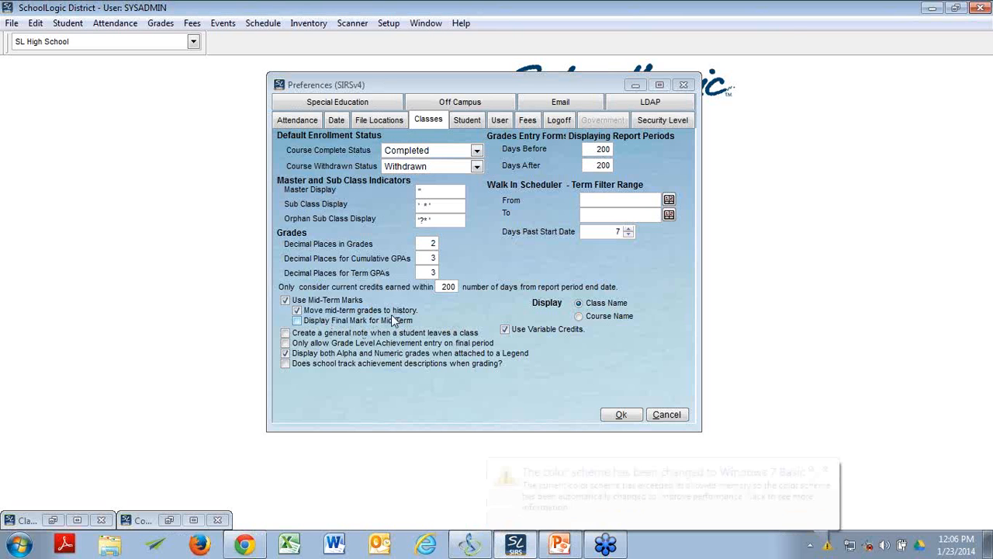
click(825, 469)
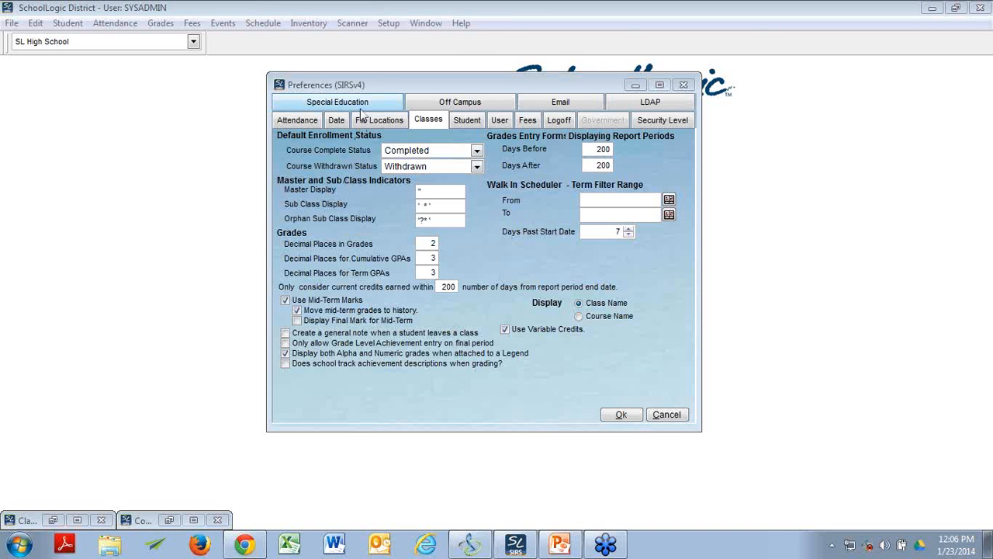
Step: Restore the Class Setup & Schedule window and arrange it side by side with the Preferences window
drag(362, 85, 608, 159)
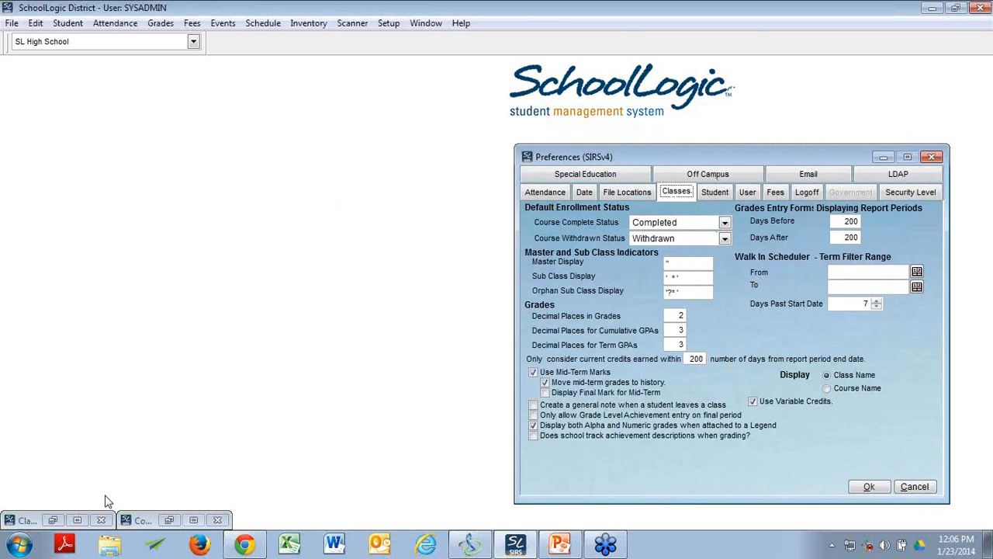
click(28, 522)
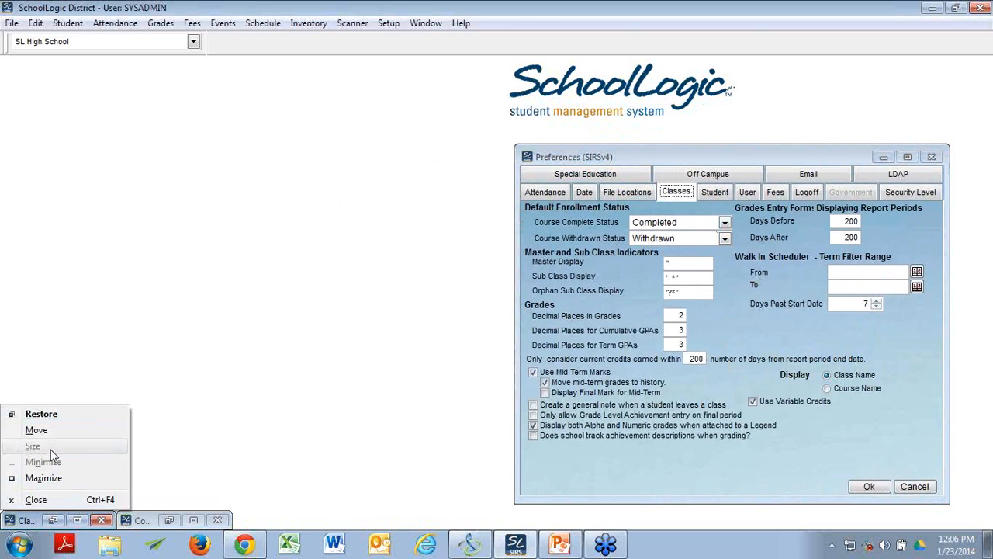
click(45, 418)
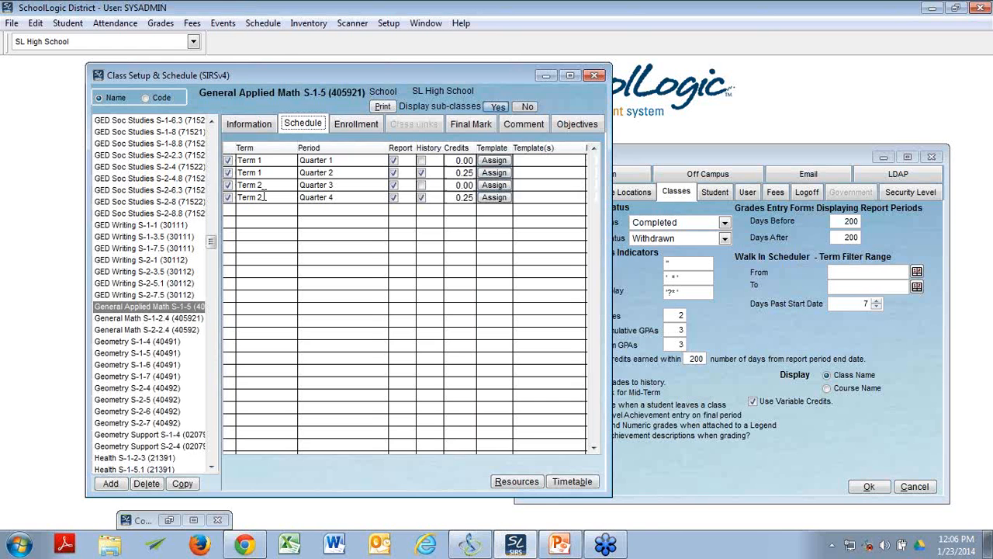
drag(281, 71, 211, 67)
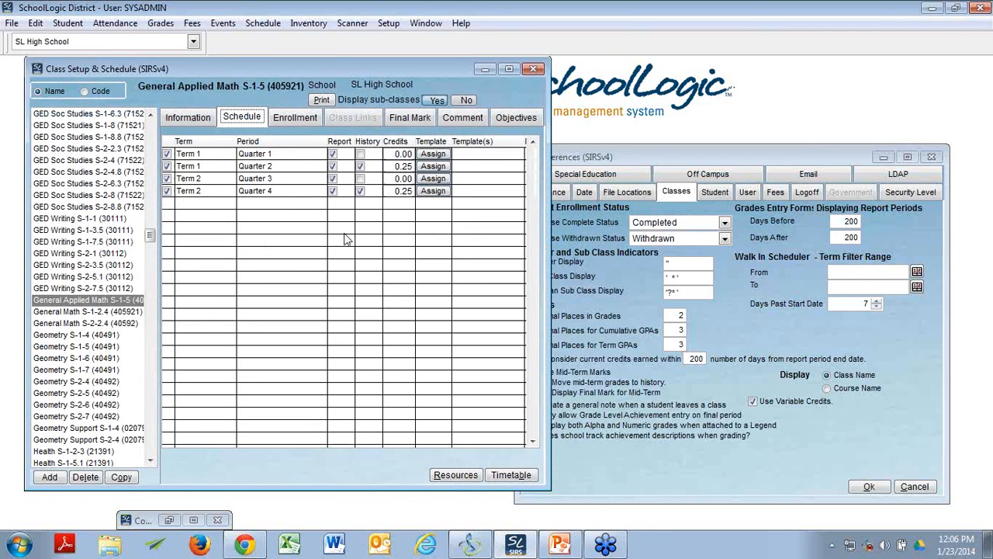
click(691, 152)
drag(691, 152, 725, 124)
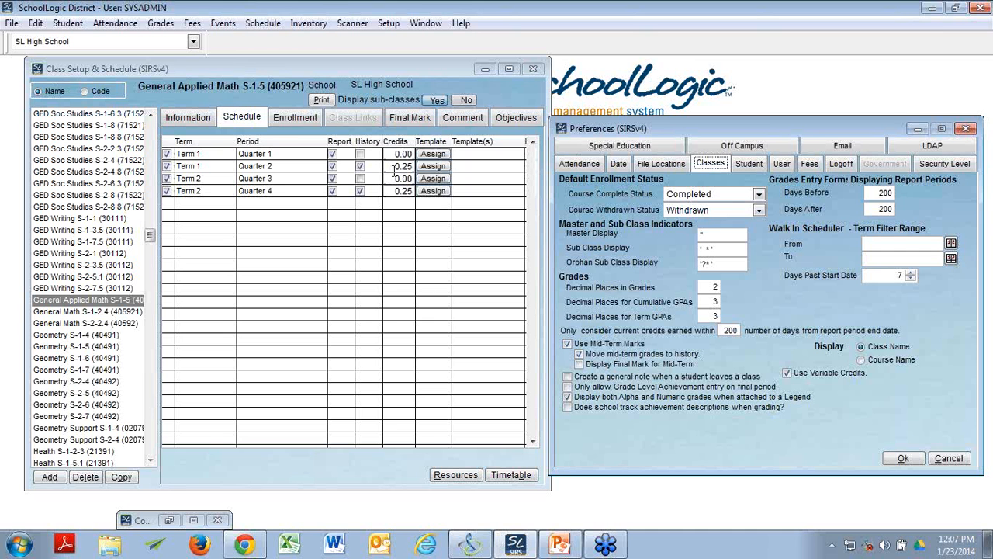
Step: Compare the General Applied Math S-1-5 class's credit with its per-period credits, and minimize the class window to return to Preferences
click(193, 116)
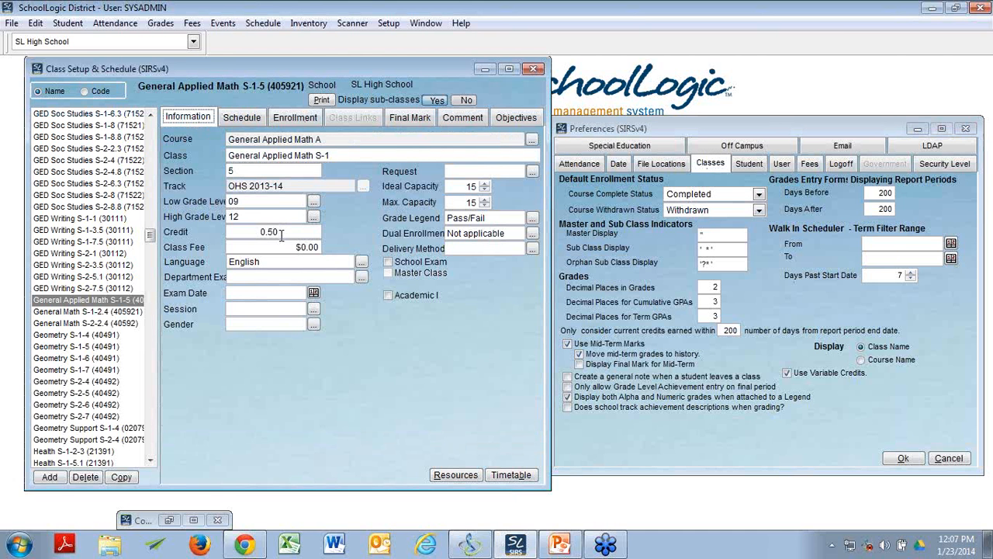
click(240, 123)
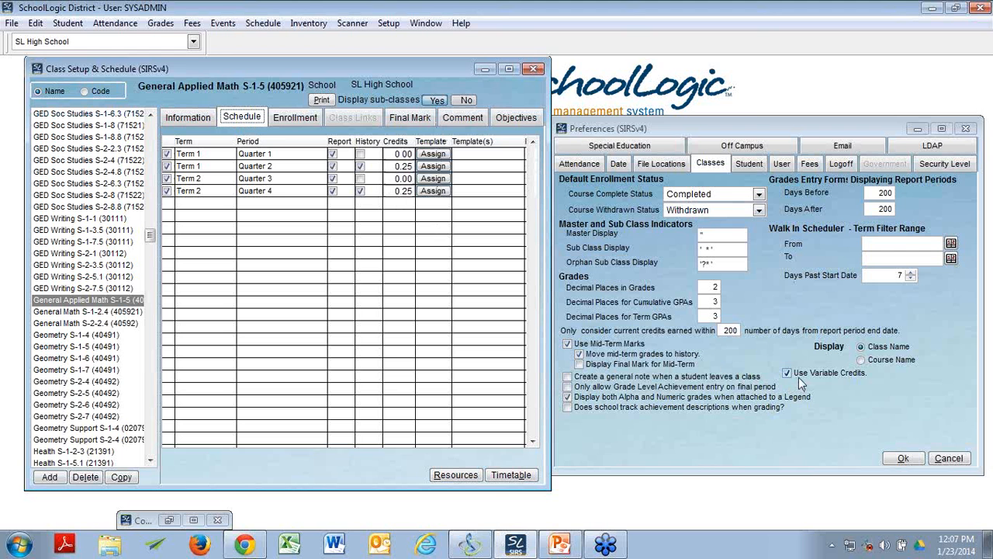
click(483, 70)
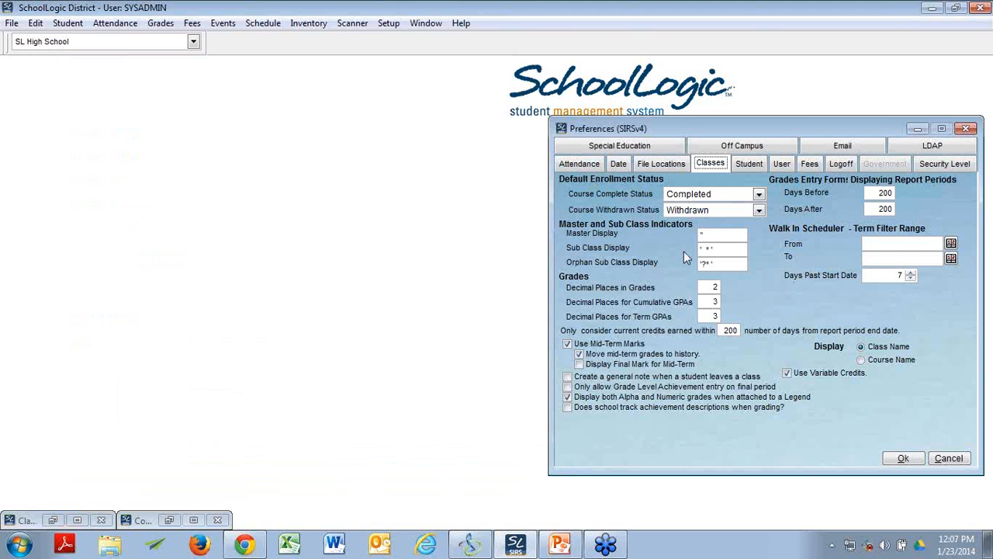
drag(796, 128, 477, 79)
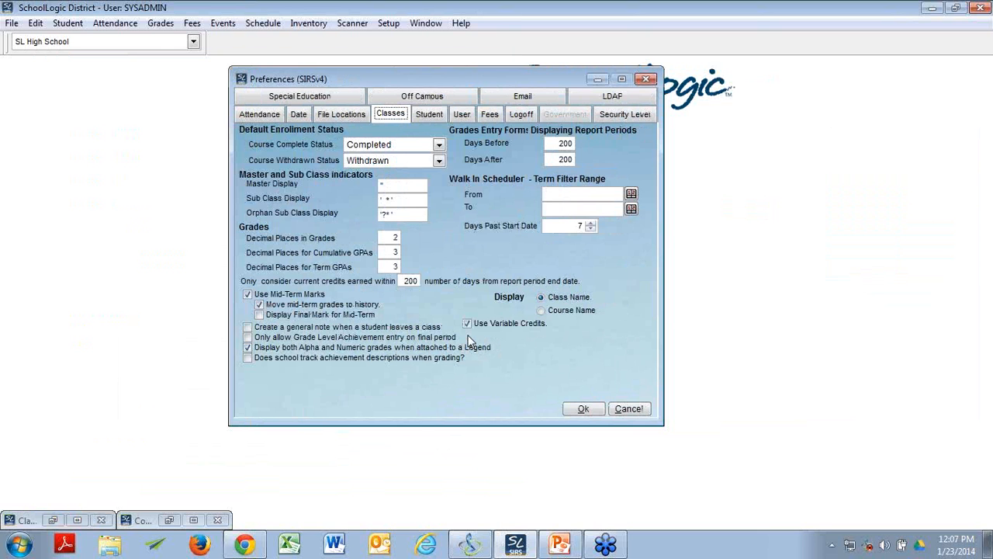
Step: Restore the Courses window, dismiss the empty-field warning and move the window over Preferences
key(alt+Tab)
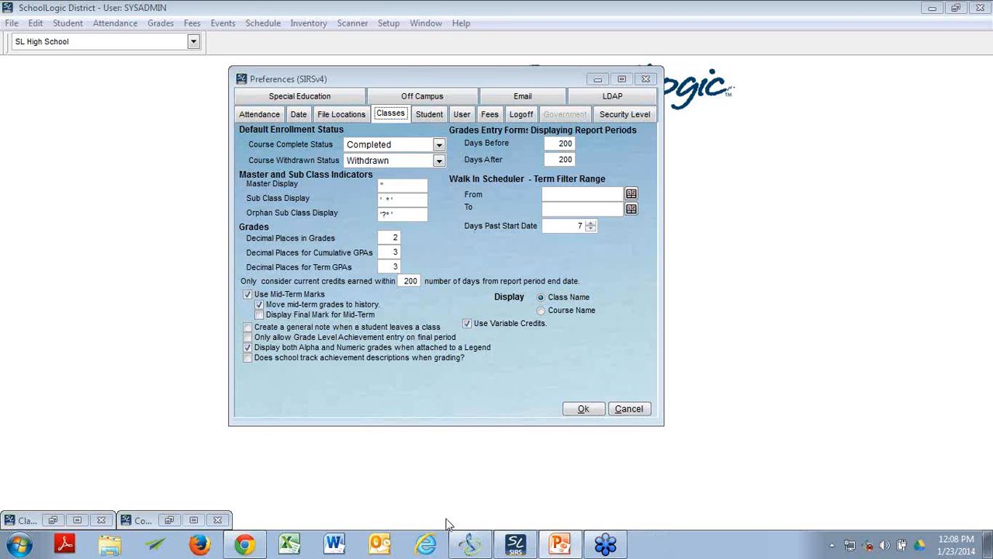
click(169, 520)
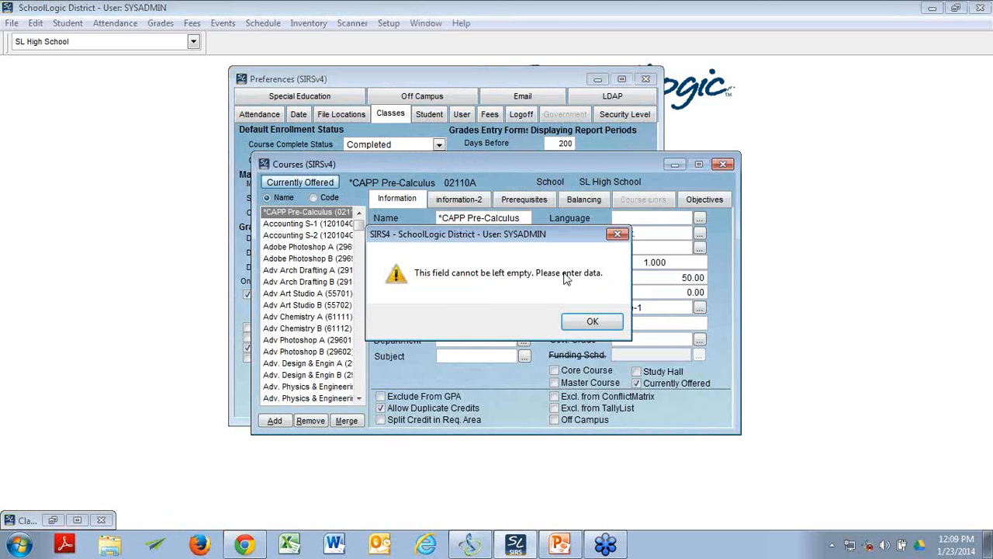
click(611, 327)
drag(511, 164, 473, 80)
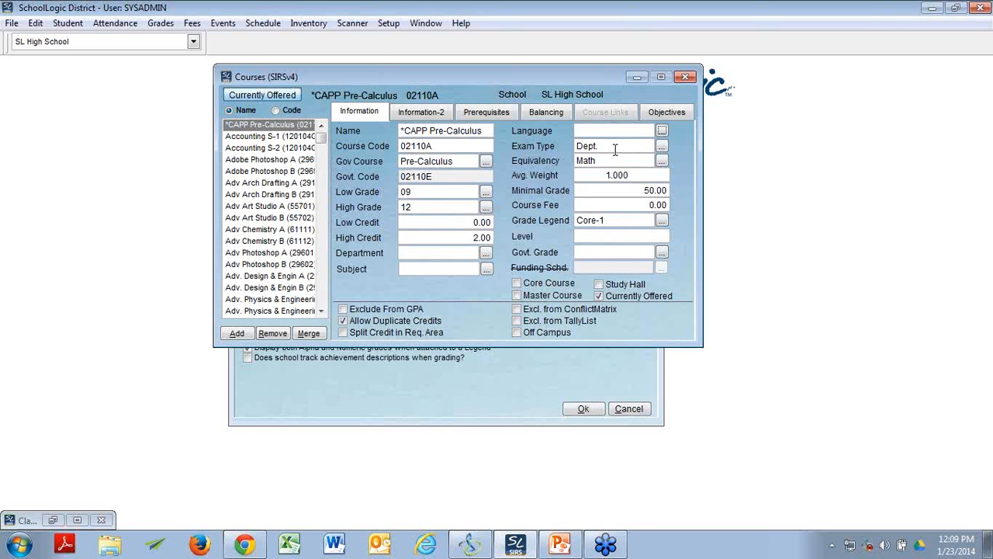
Step: View the exam types available for the *CAPP Pre-Calculus course and leave without selecting one
click(662, 146)
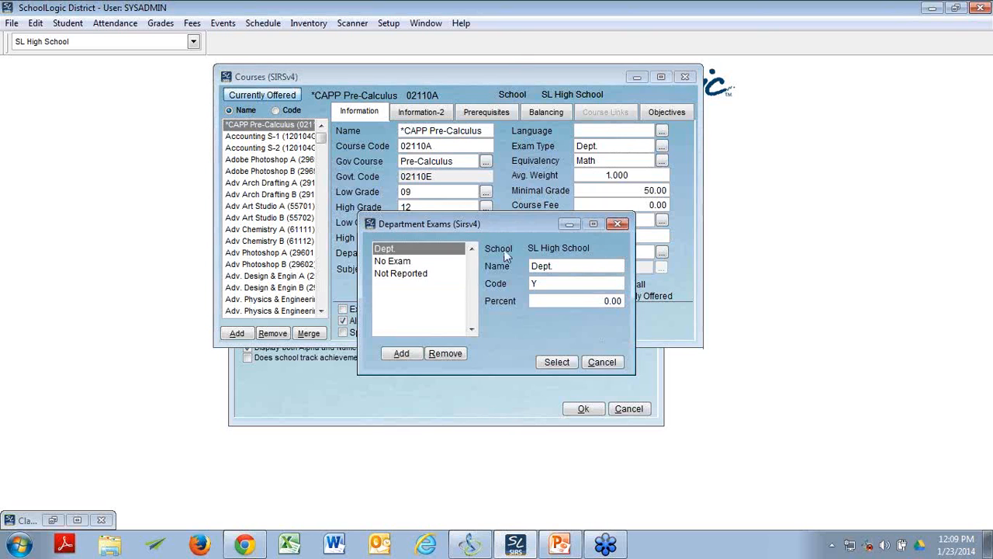
click(602, 361)
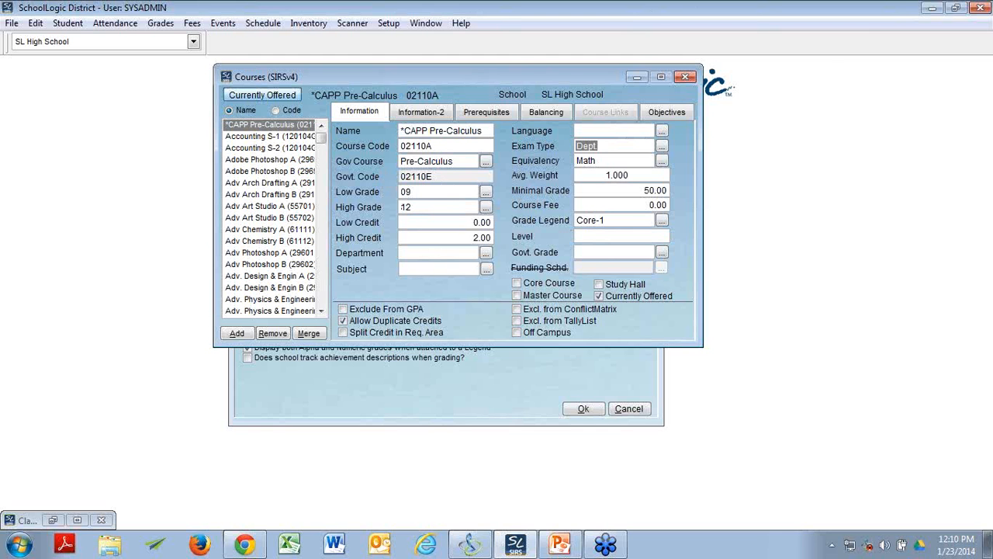
Step: Restore the Class Setup & Schedule window and display the general information of the CAPP Pre-Calculus S-1-5 class
key(alt+Tab)
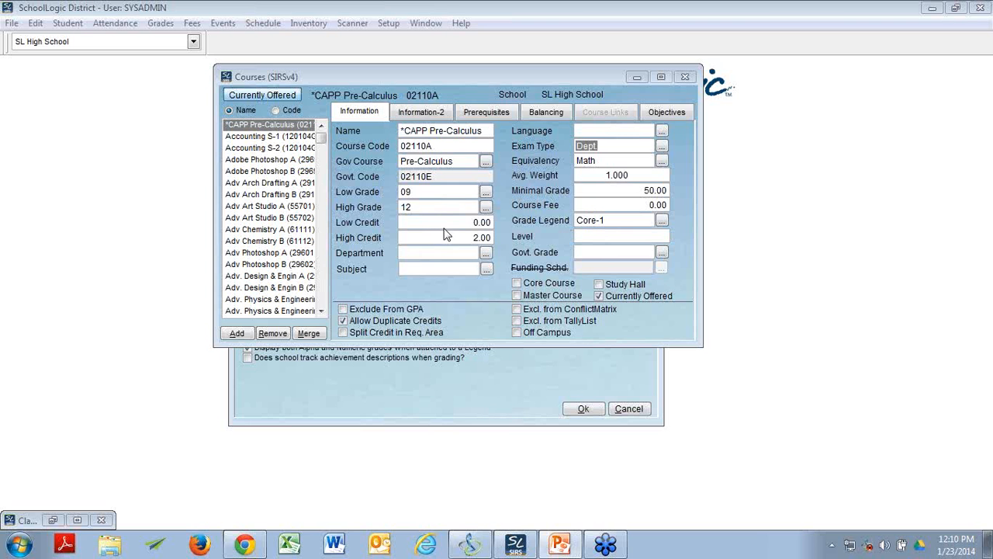
click(53, 520)
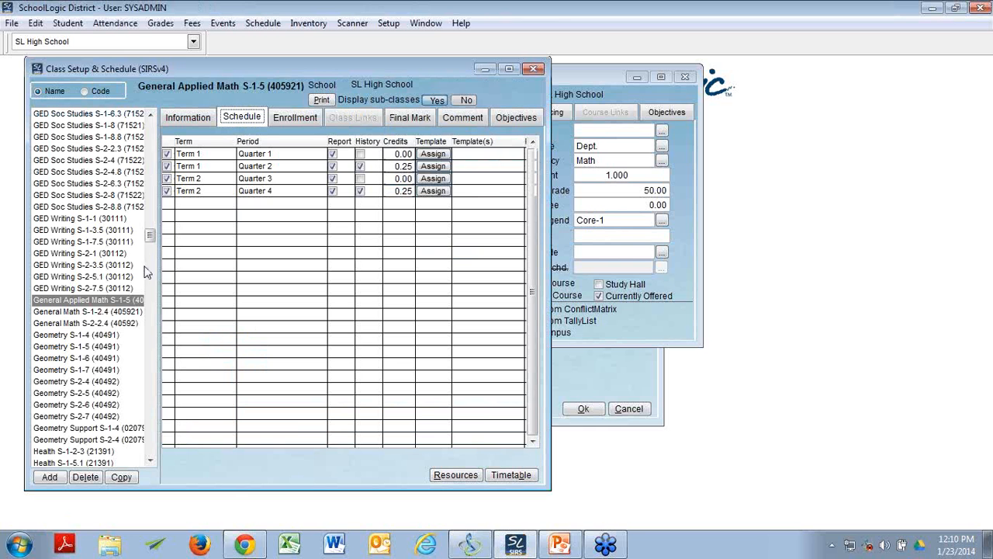
scroll(153, 118, up, 7)
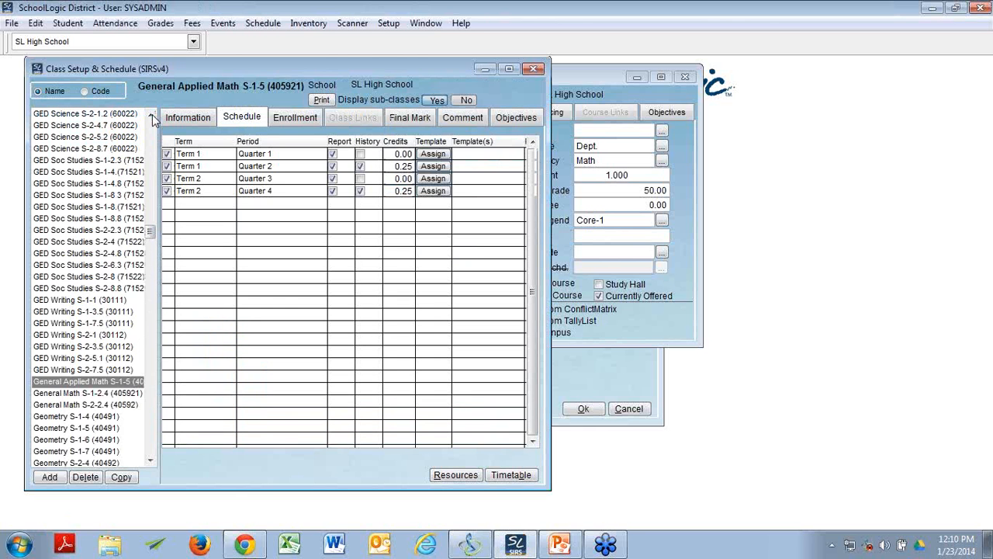
scroll(153, 118, up, 20)
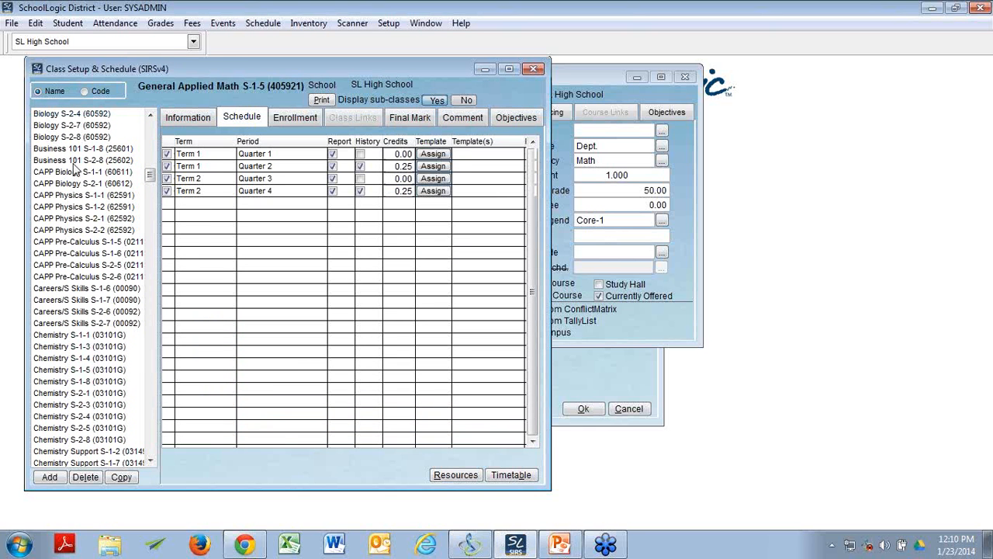
click(75, 242)
click(197, 119)
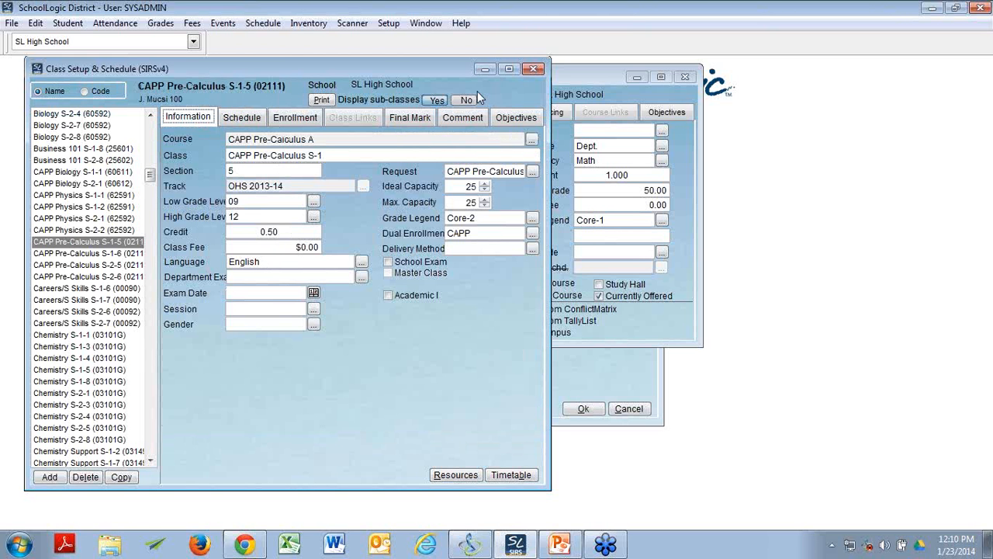
Step: Compare the CAPP Pre-Calculus class's credit with the course's low and high credit limits, and minimize the class window
click(554, 78)
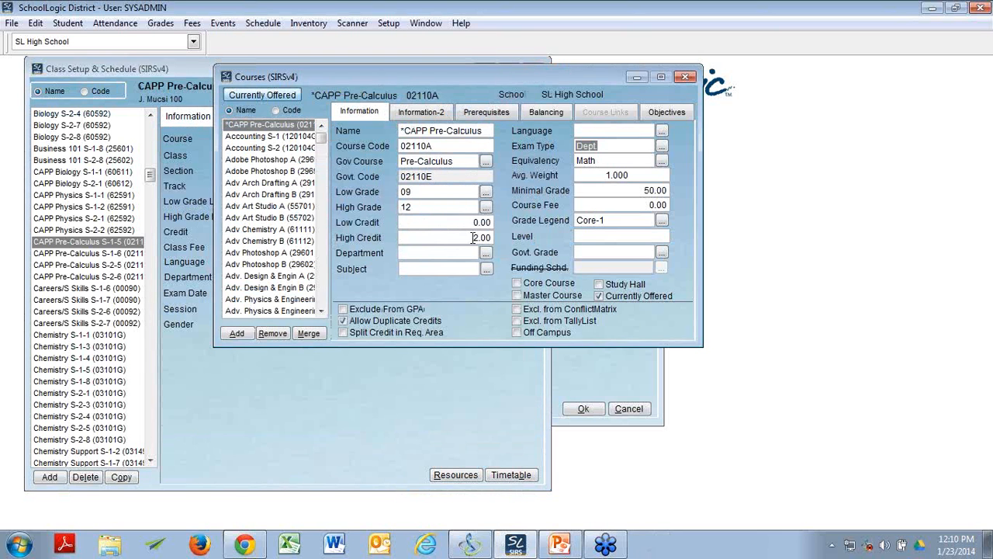
click(293, 457)
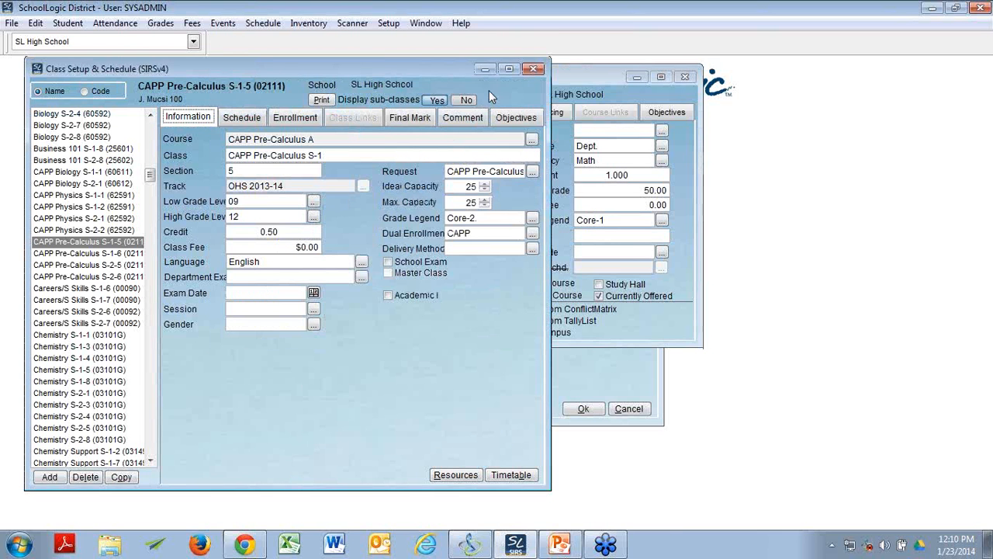
click(484, 69)
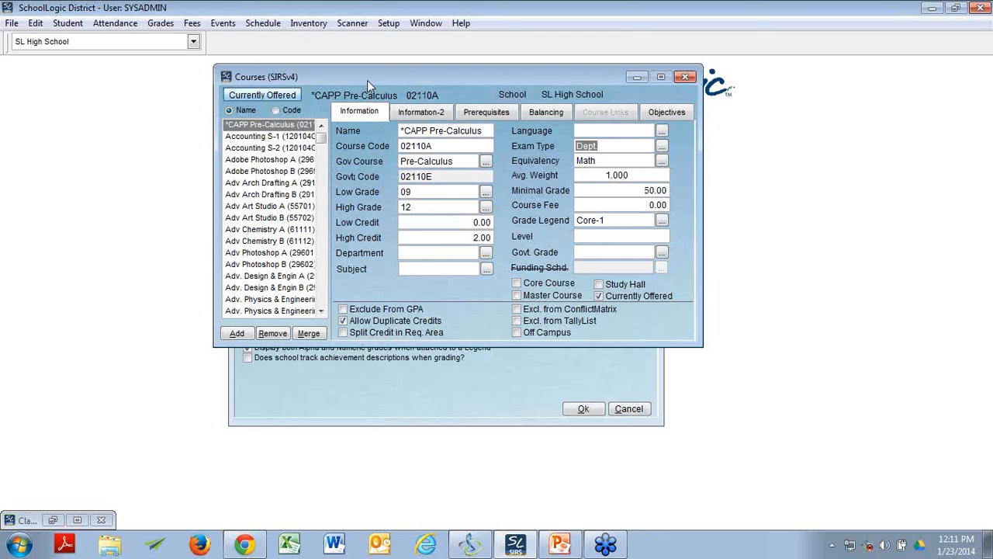
Step: Place the Courses window beside the restored Class Setup & Schedule window and display the schedule of the General Applied Math S-1-5 class
drag(367, 79, 661, 88)
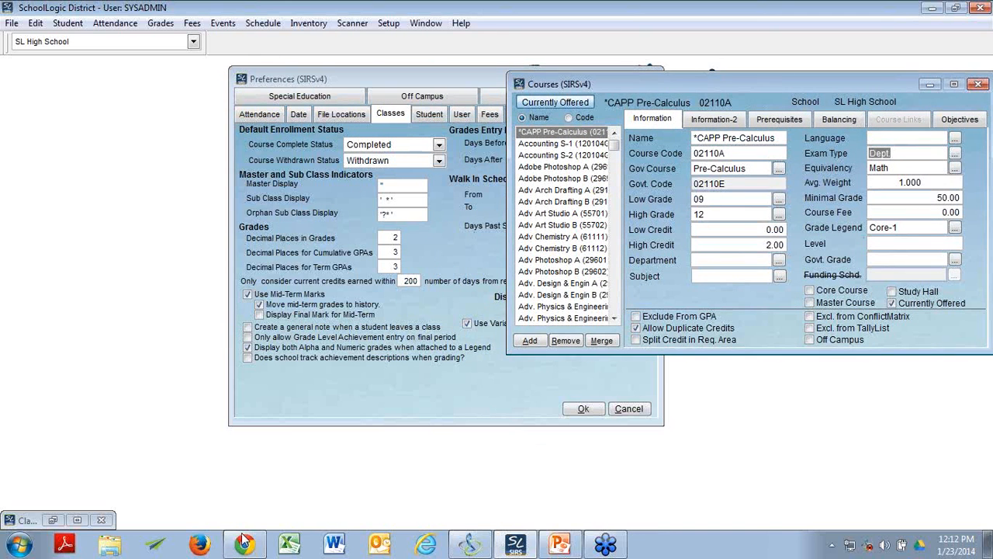
click(53, 520)
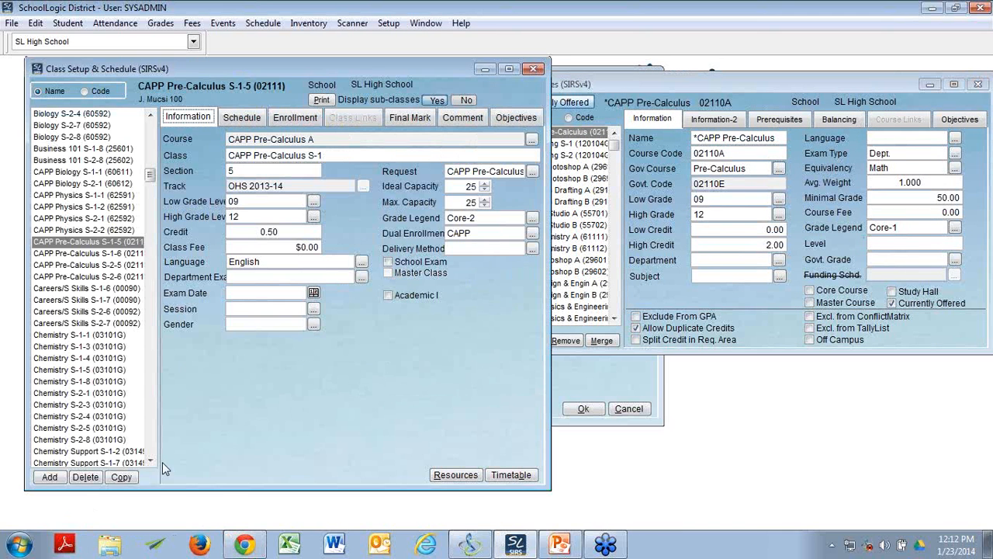
click(151, 463)
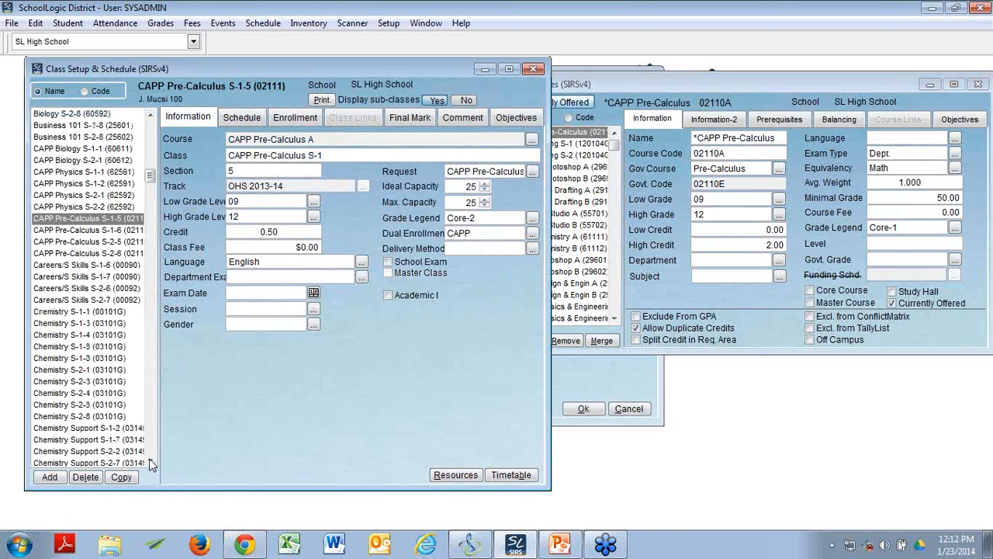
click(150, 464)
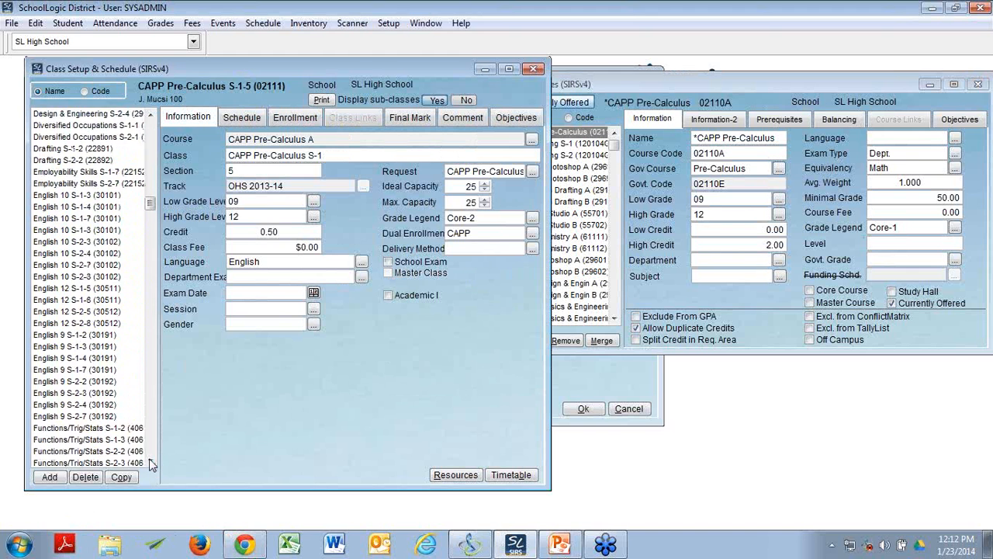
click(152, 463)
scroll(144, 427, down, 5)
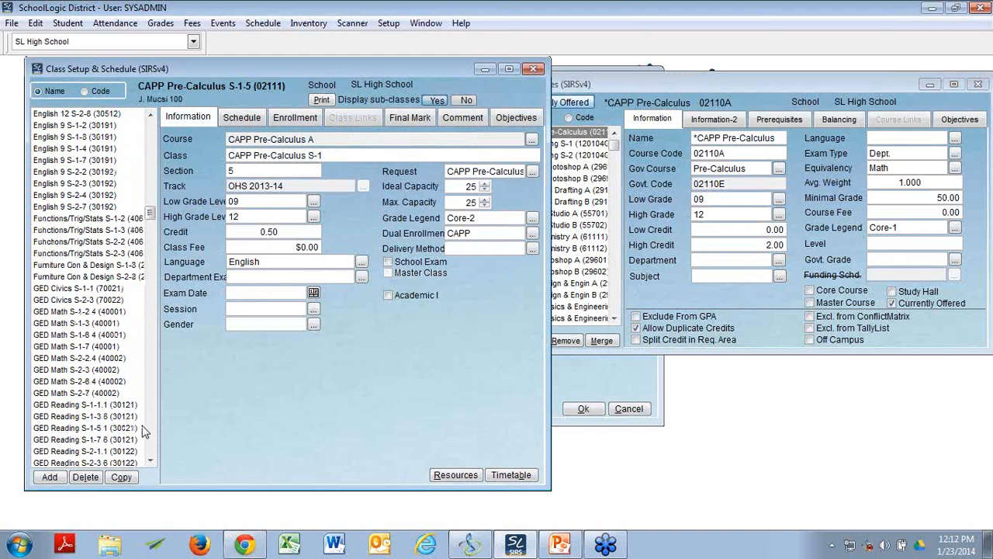
scroll(144, 433, down, 4)
scroll(144, 433, down, 5)
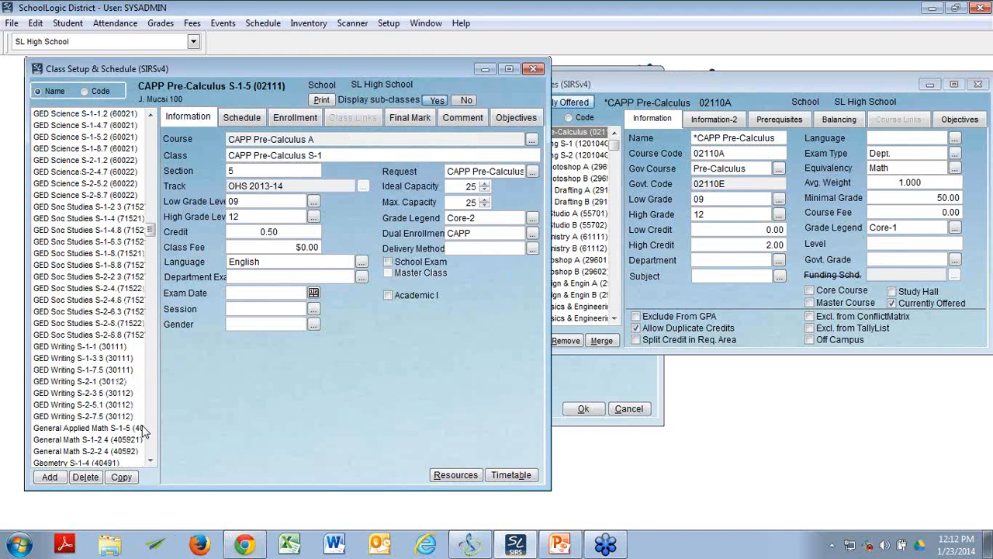
click(100, 382)
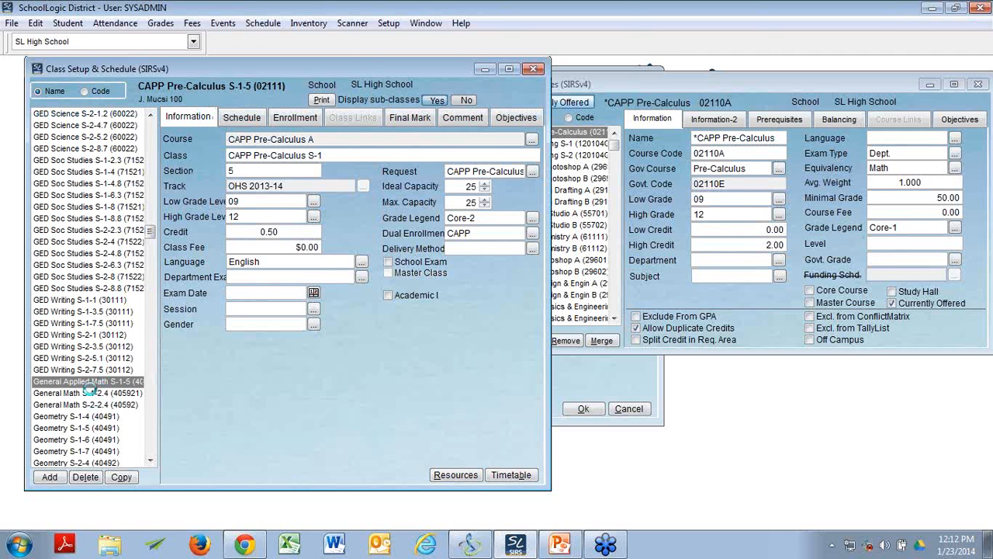
click(228, 118)
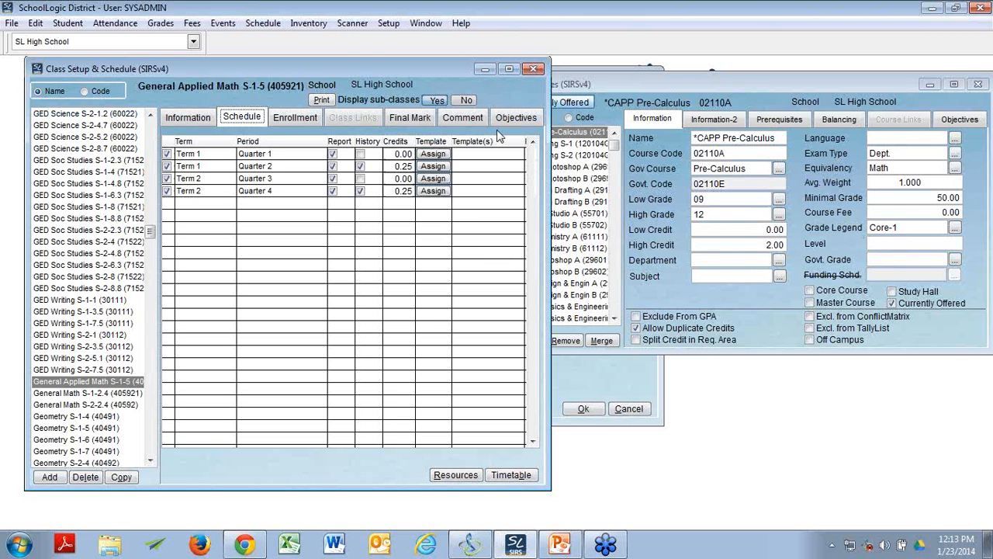
Step: Minimize the class window, switch to the PowerPoint slide show and advance to the slide after Courses
click(485, 69)
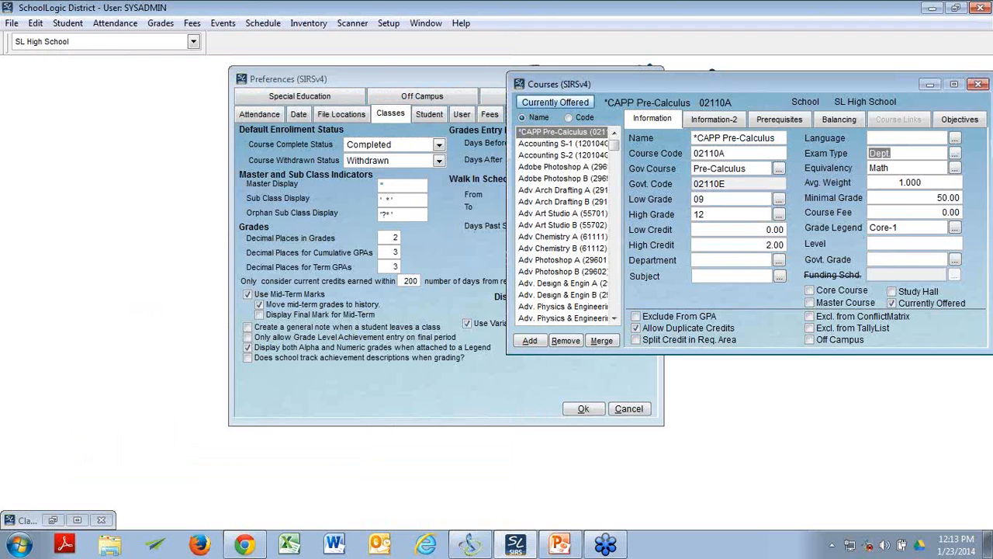
click(560, 544)
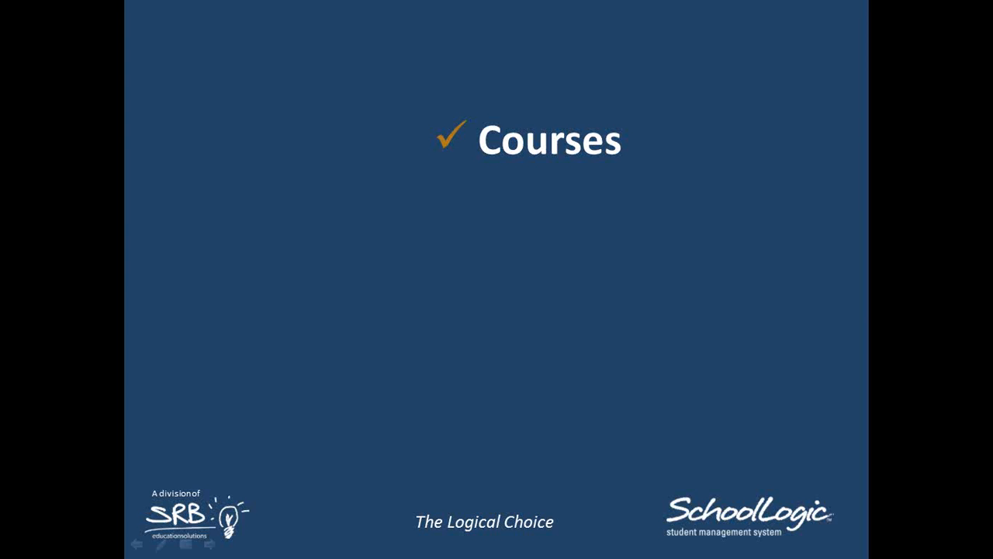
key(Right)
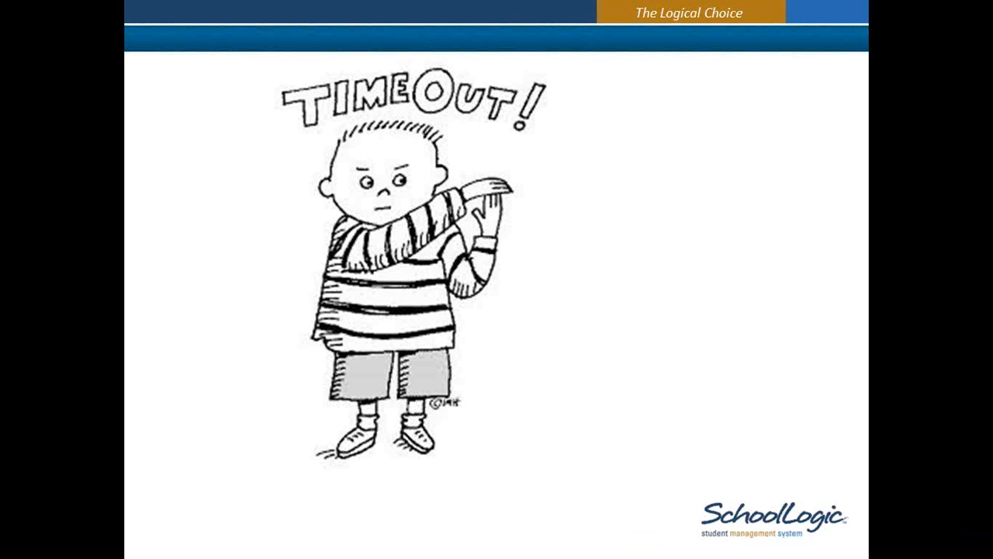
Step: Leave the slide show for SchoolLogic and close the Courses and Preferences windows without saving the settings
key(Right)
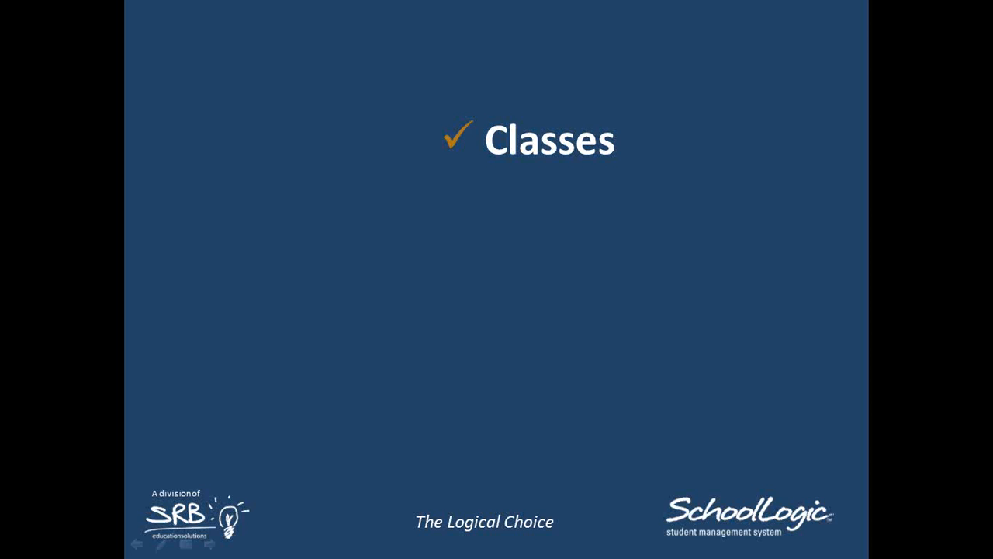
key(Left)
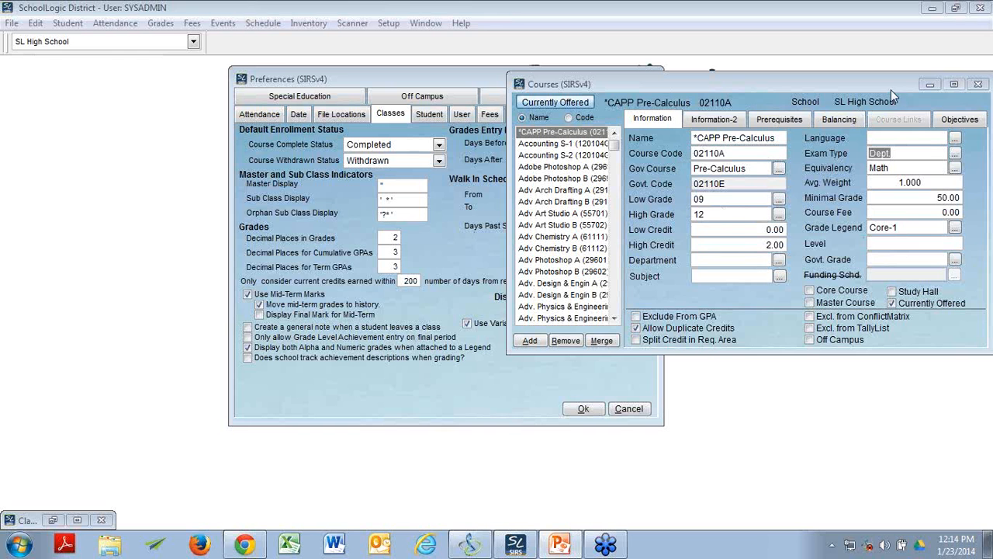
drag(891, 89, 724, 102)
click(813, 97)
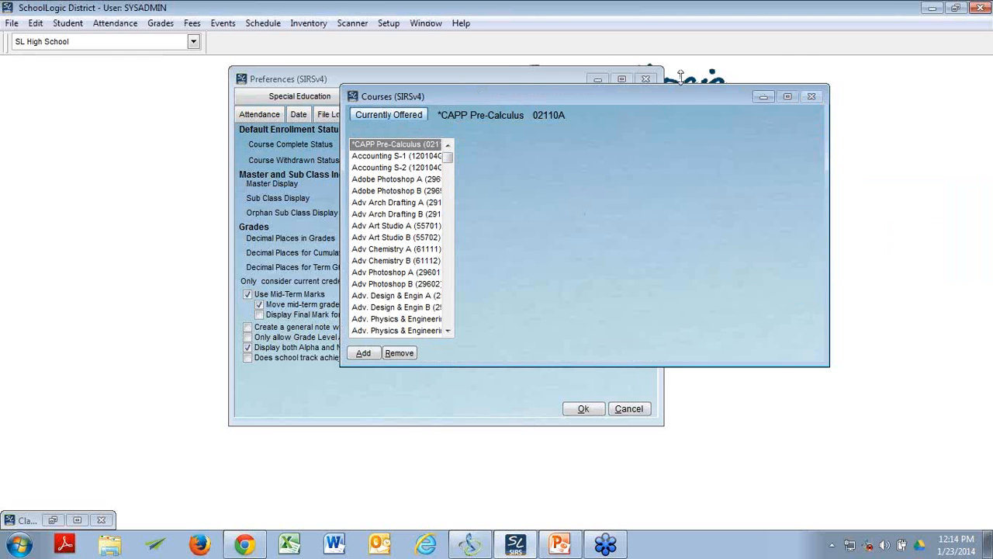
click(647, 79)
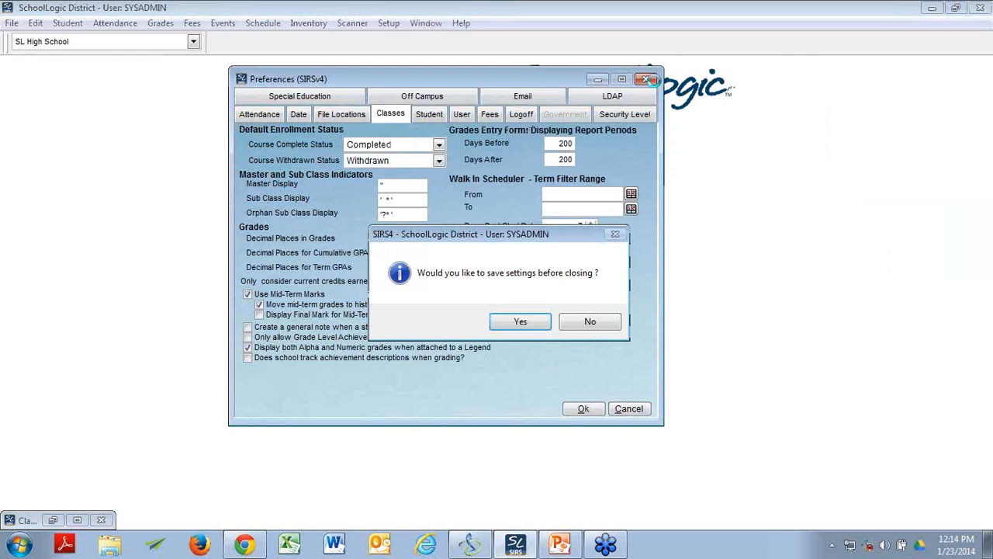
click(591, 322)
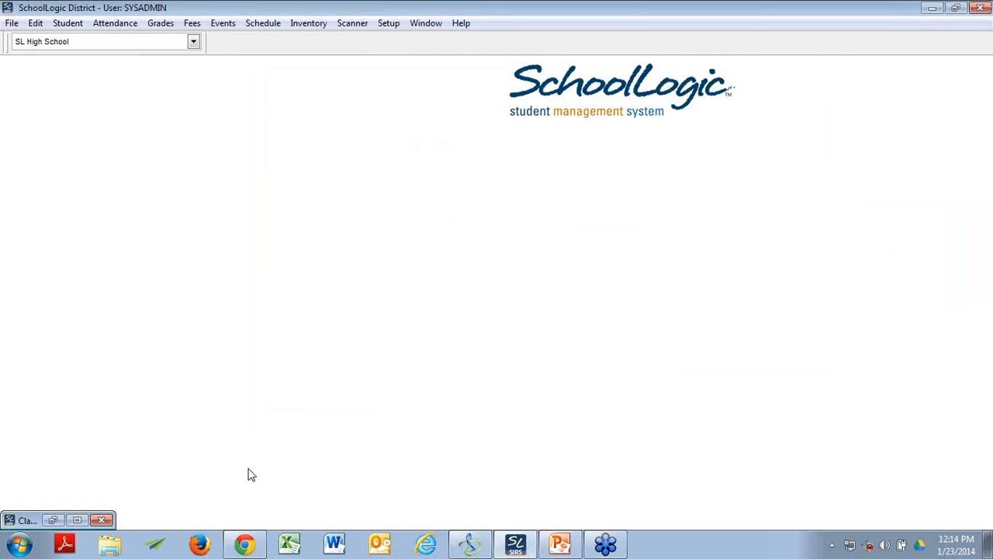
Step: Open the Class Checkup TEU template for editing in SpreadSheet Data Entry Setup and review its selected CLASS fields
click(377, 32)
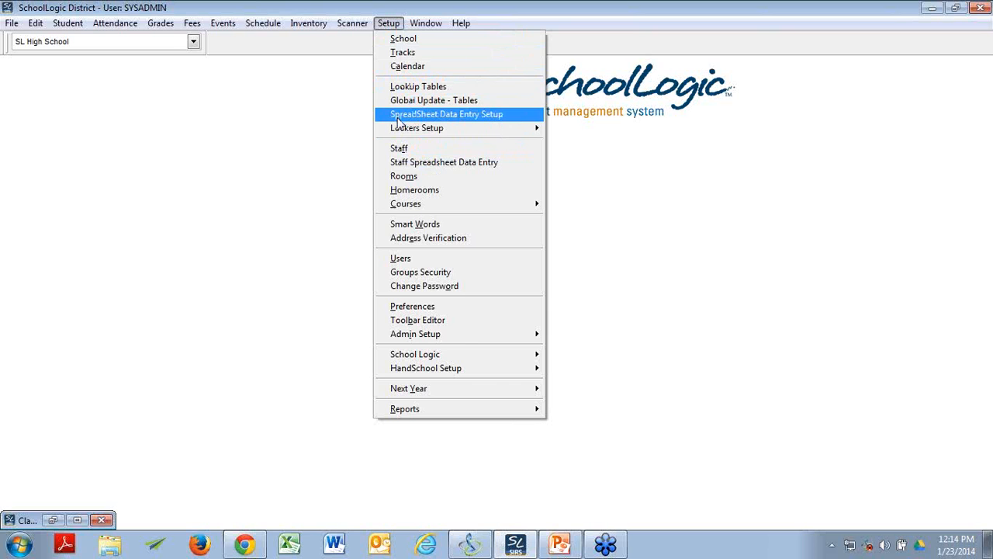
click(482, 117)
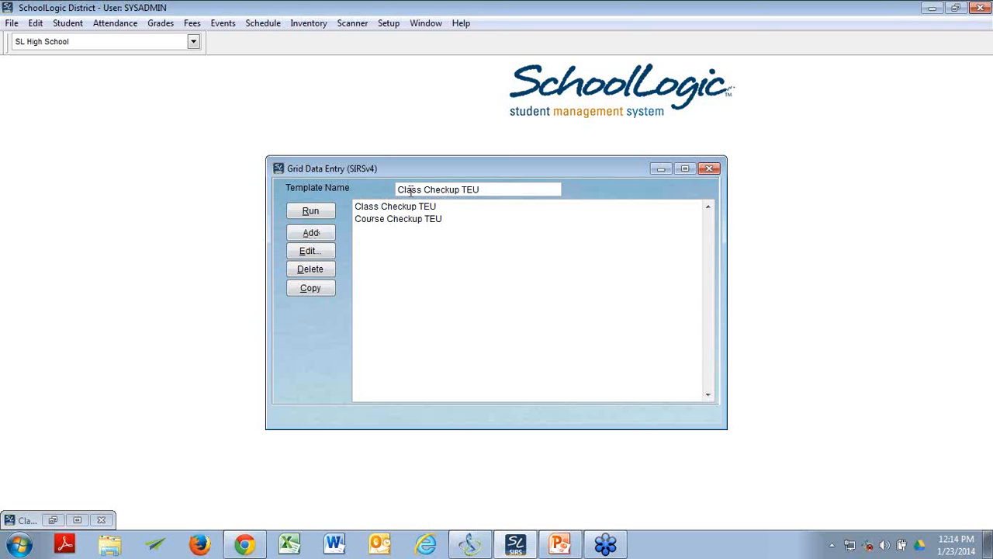
click(320, 255)
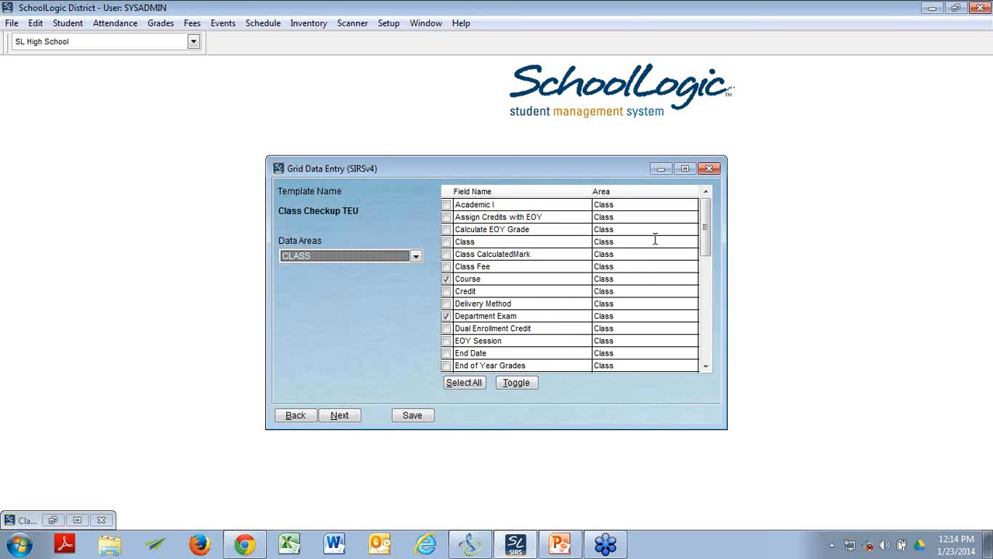
click(705, 261)
scroll(670, 264, down, 7)
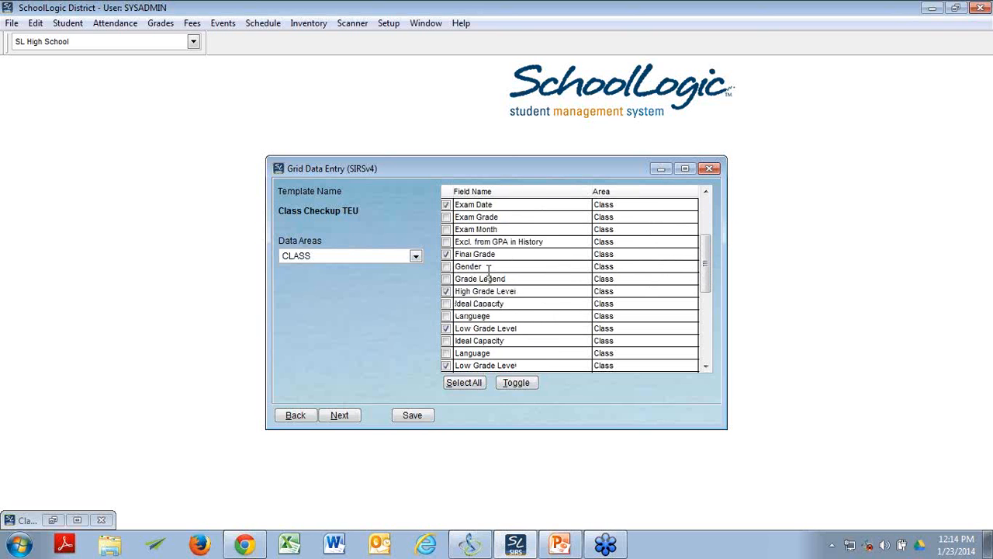
scroll(496, 248, down, 2)
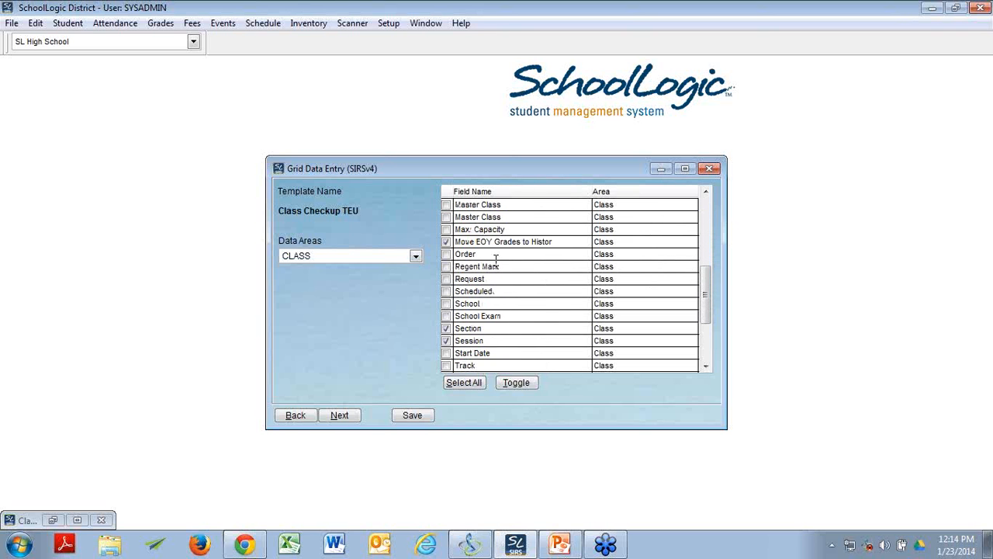
scroll(495, 259, down, 2)
scroll(537, 273, up, 2)
Step: Proceed to the Class Checkup TEU data grid and maximize the Grid Data Entry window
click(349, 417)
click(346, 415)
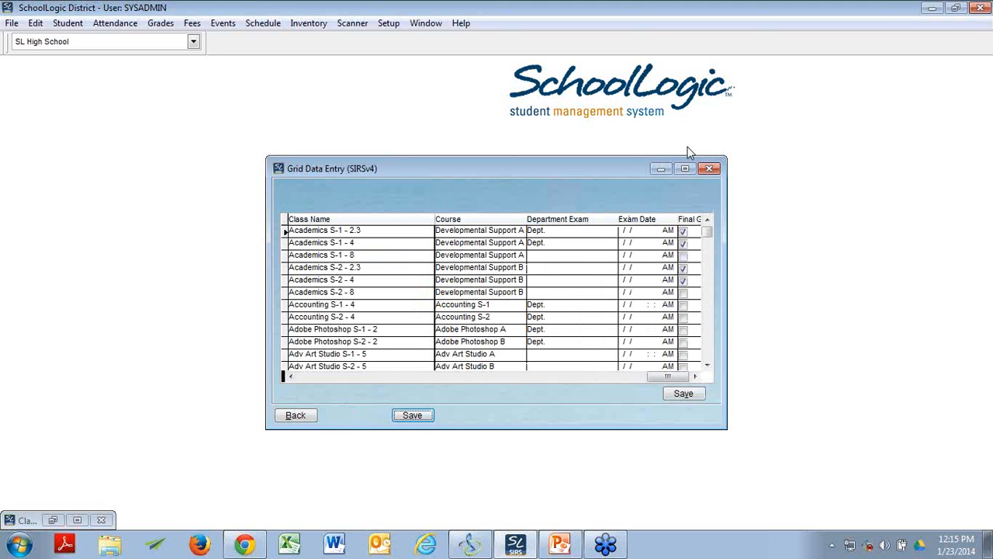
click(685, 169)
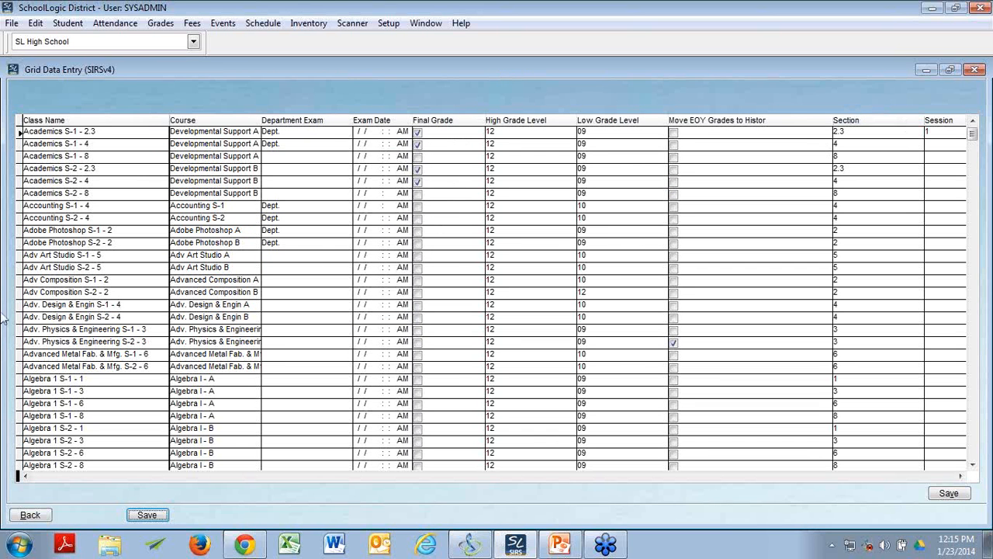
Step: Review the class grid's columns from Course through Session, and close the Grid Data Entry window
click(965, 478)
click(963, 478)
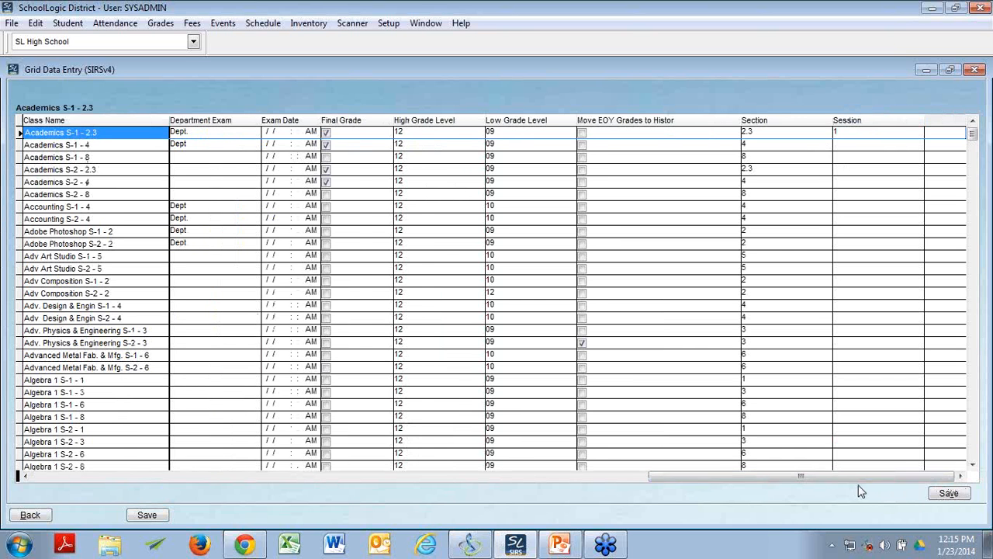
drag(728, 476, 419, 476)
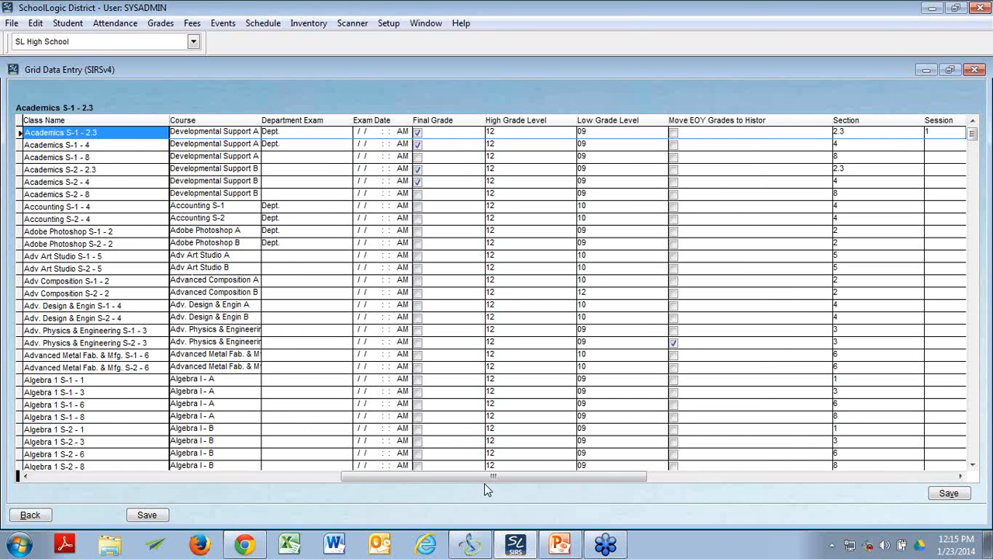
click(961, 477)
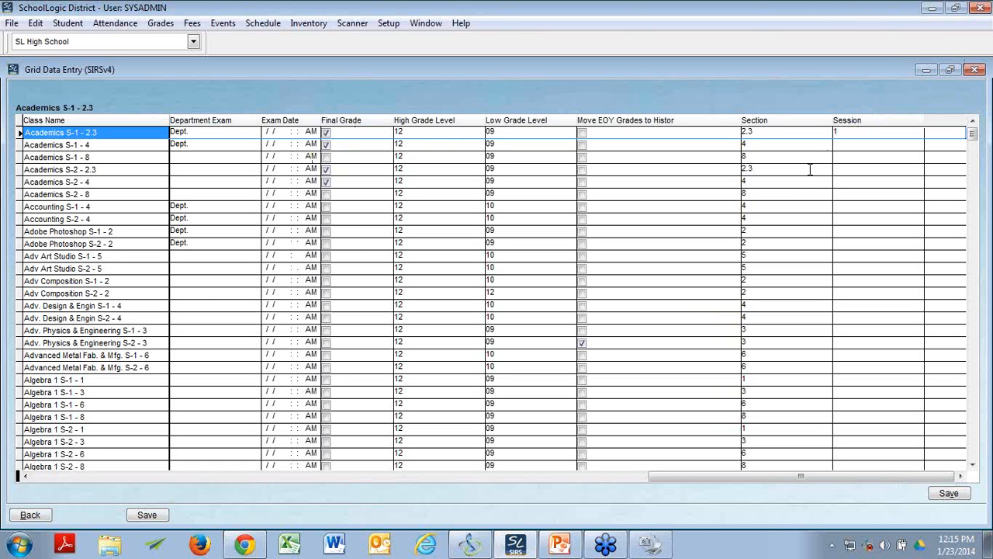
click(975, 69)
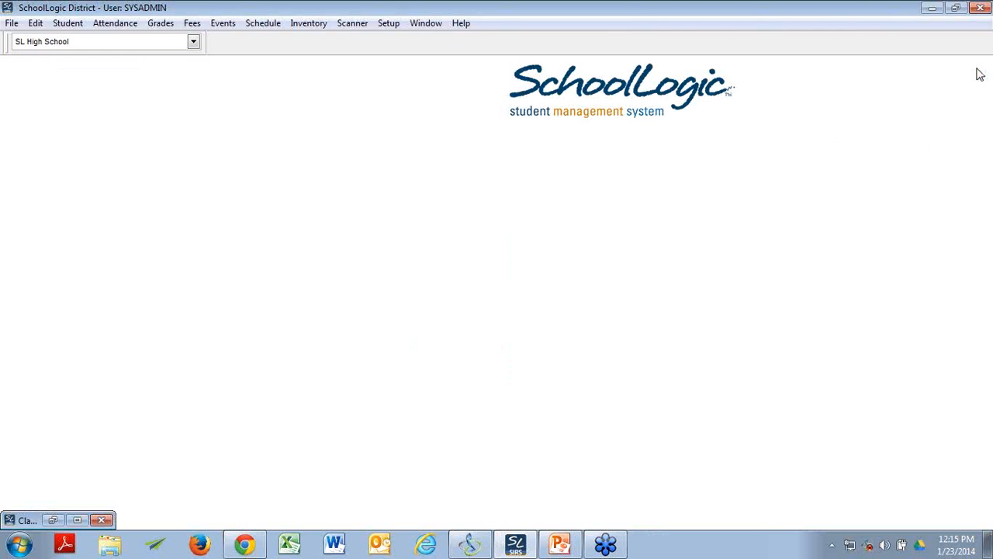
Step: Open Class Spreadsheet Data Entry from the scheduling functions to view its available templates, and close it
click(392, 26)
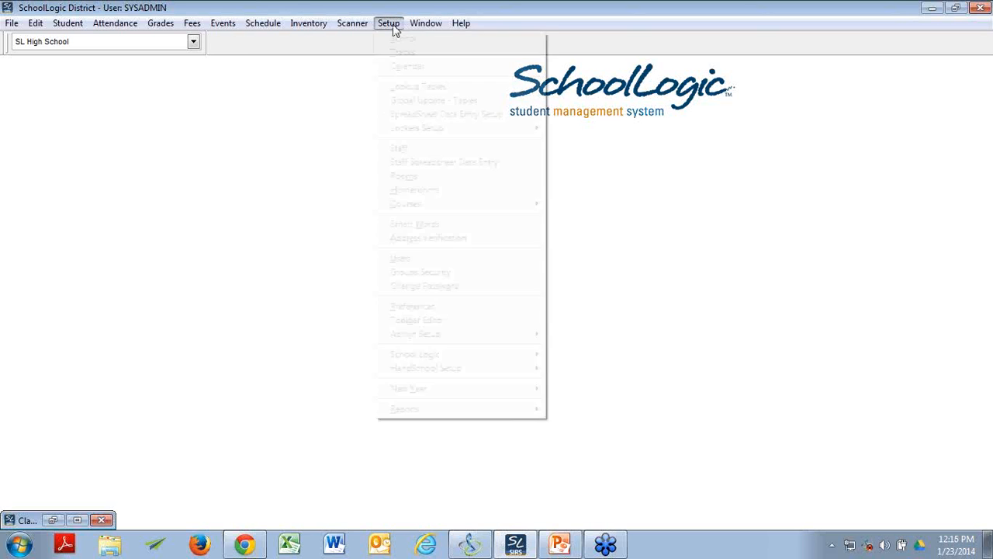
mouse_move(417, 130)
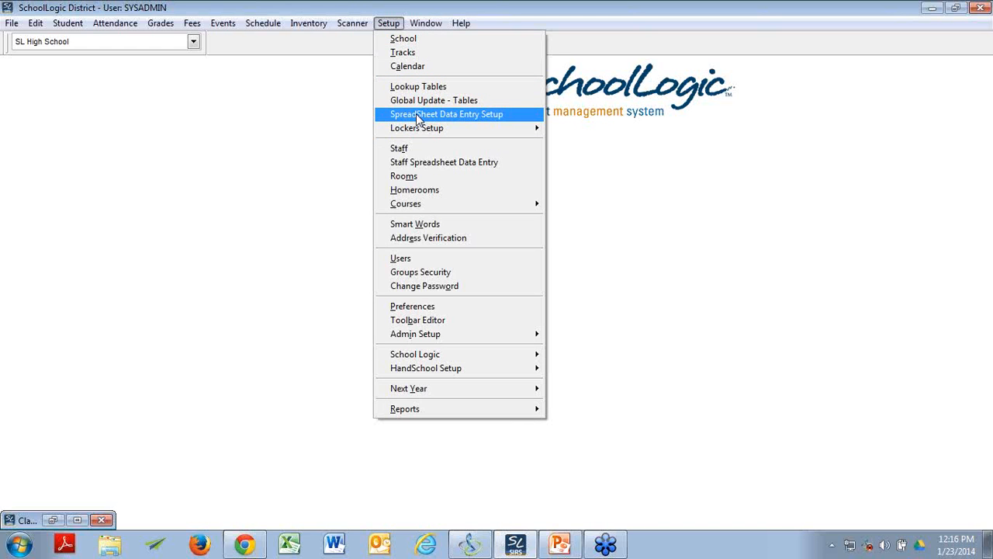
click(346, 7)
click(264, 24)
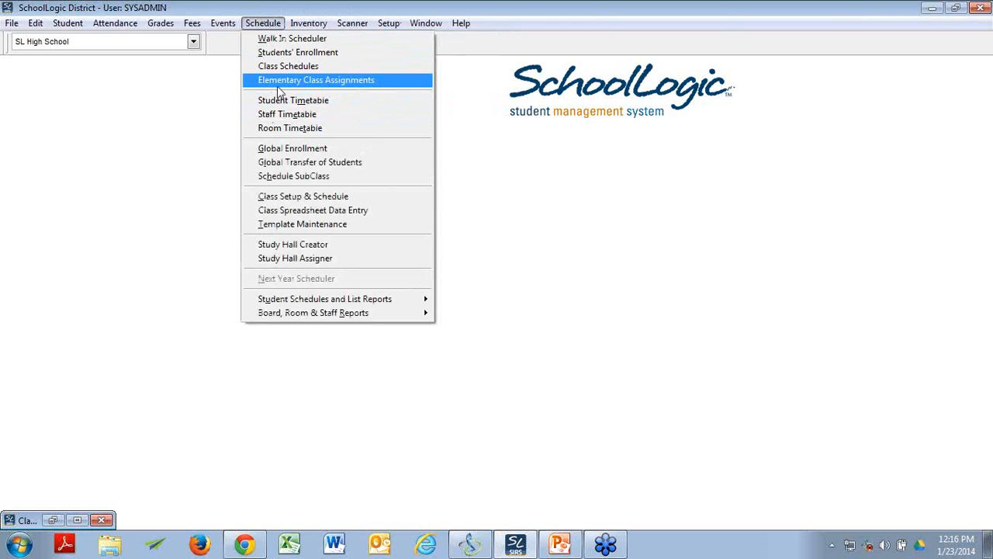
click(284, 212)
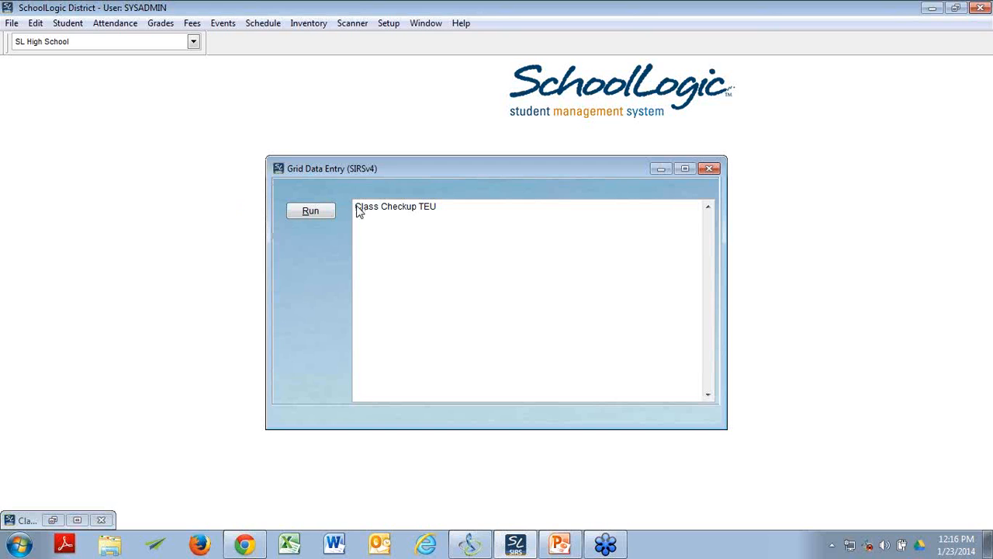
click(710, 170)
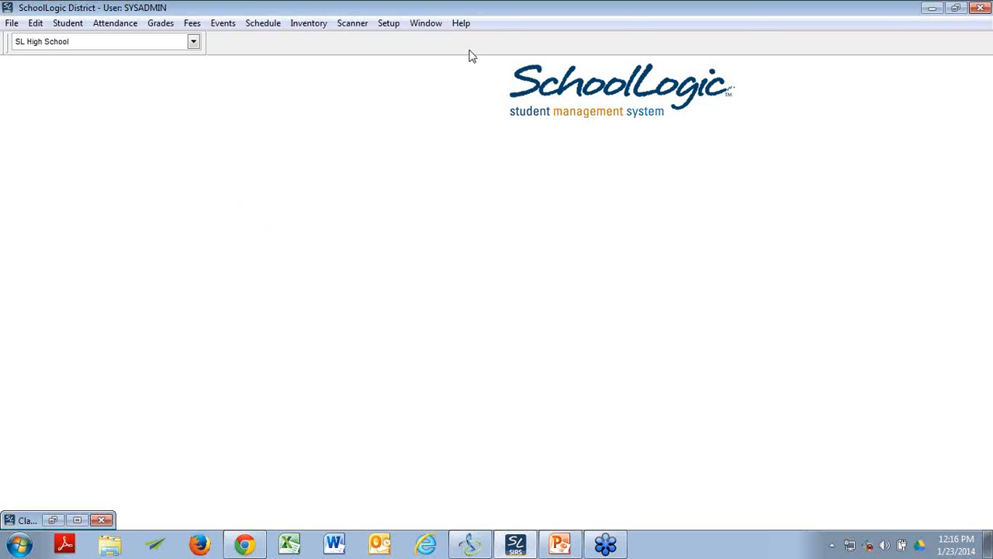
click(384, 24)
mouse_move(488, 203)
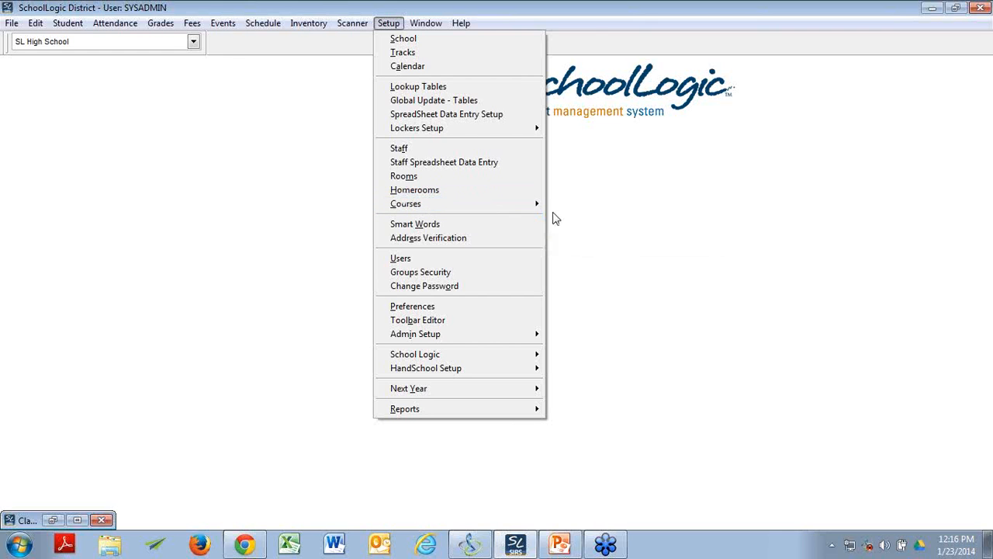
click(612, 191)
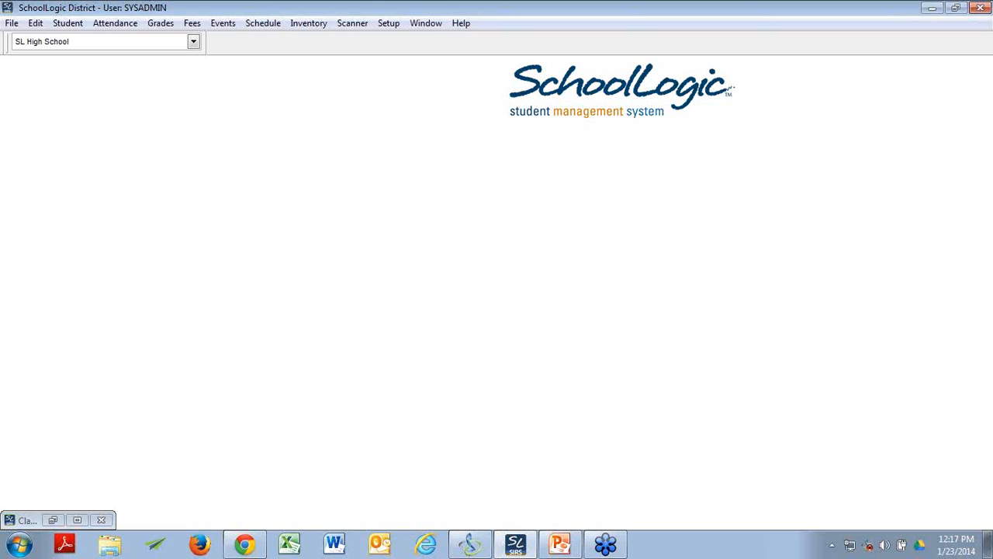
Step: Switch to PowerPoint, resume the slide show from the current slide and advance to the Classes slide
key(alt+Tab)
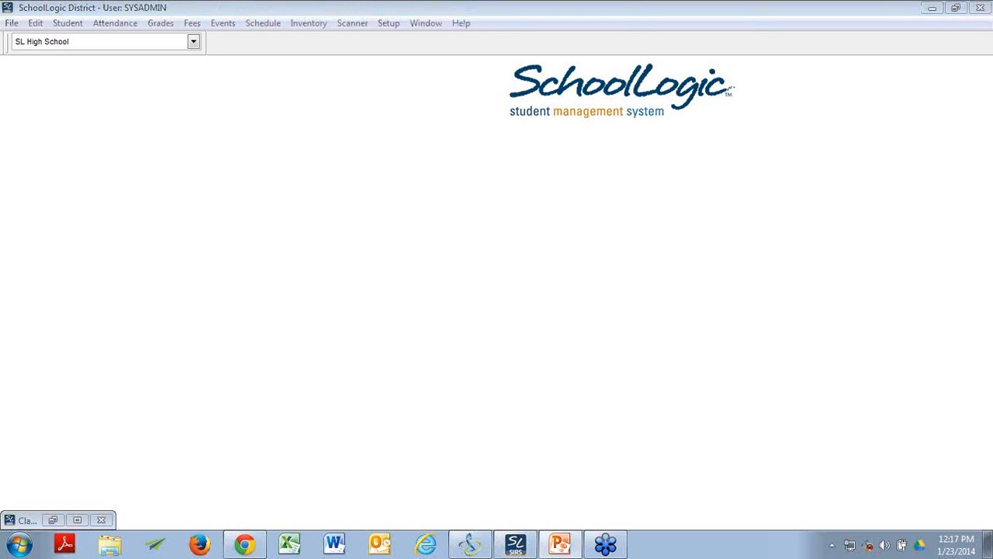
key(shift+F5)
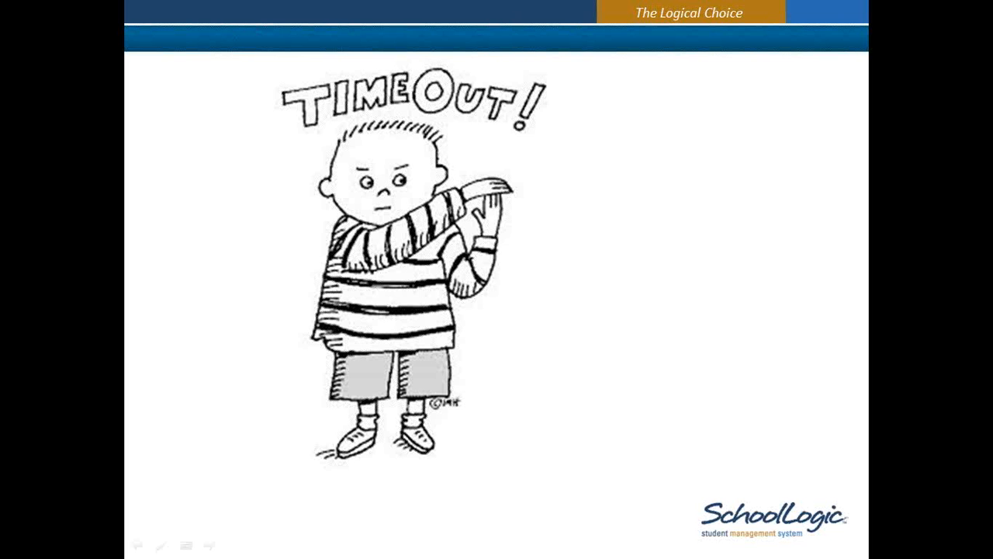
key(Right)
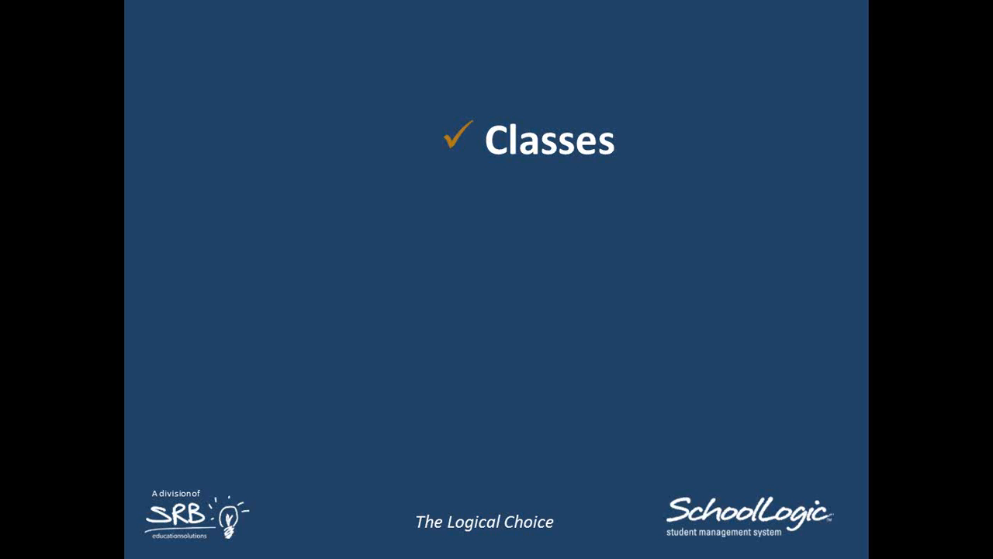
Step: Switch to SchoolLogic, restore the Class Setup & Schedule window and move it toward the middle of the workspace
key(alt+Tab)
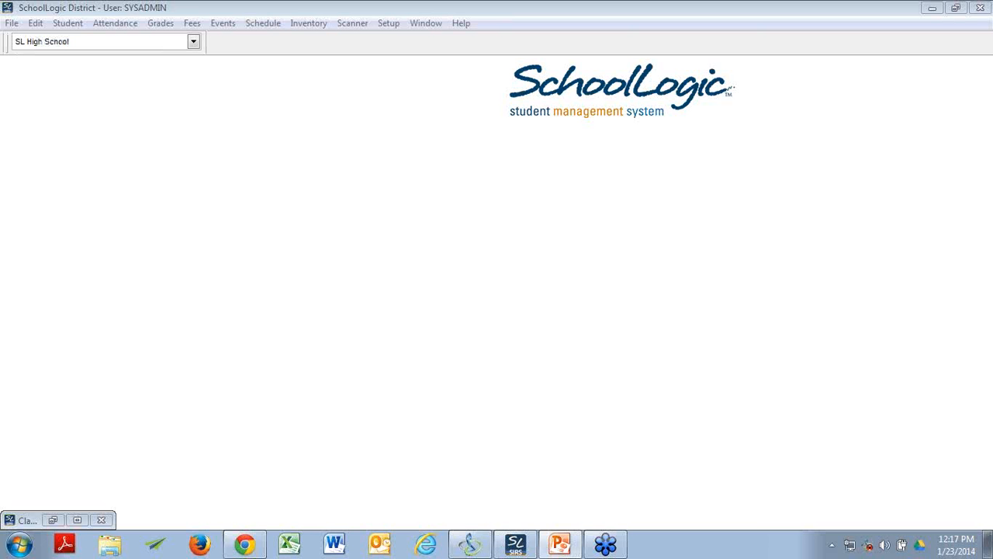
click(54, 520)
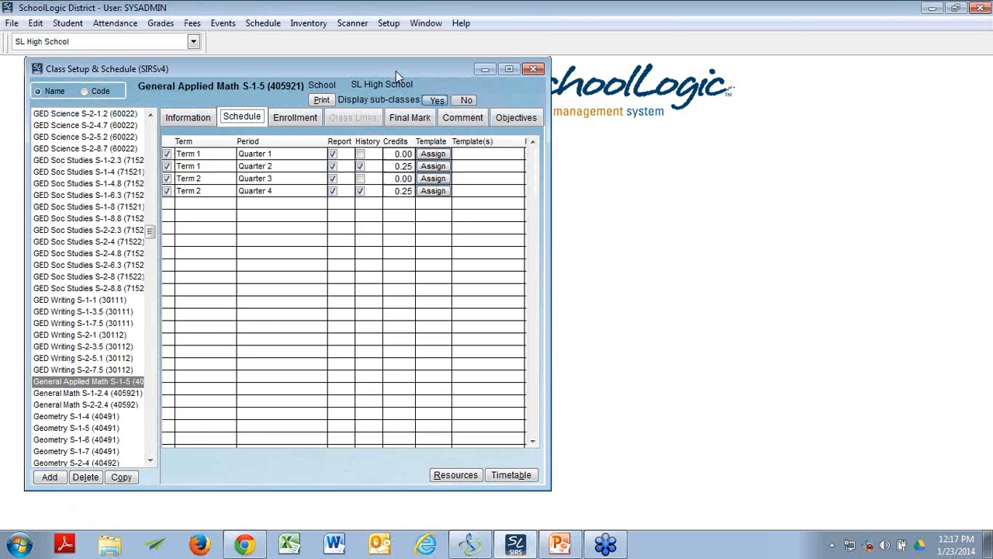
drag(396, 71, 667, 85)
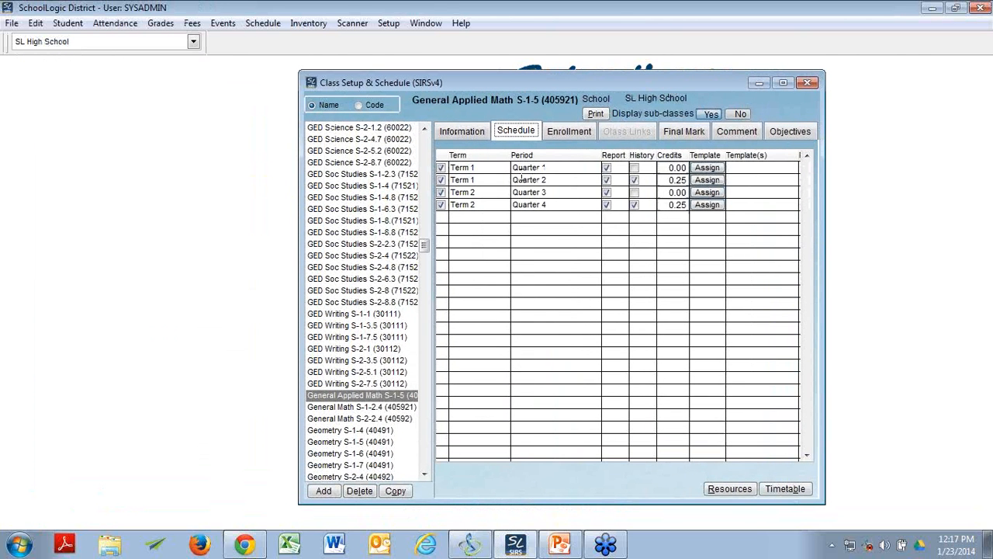
Step: Review the general information and final mark settings of General Applied Math S-1-5, and redisplay its schedule
click(458, 134)
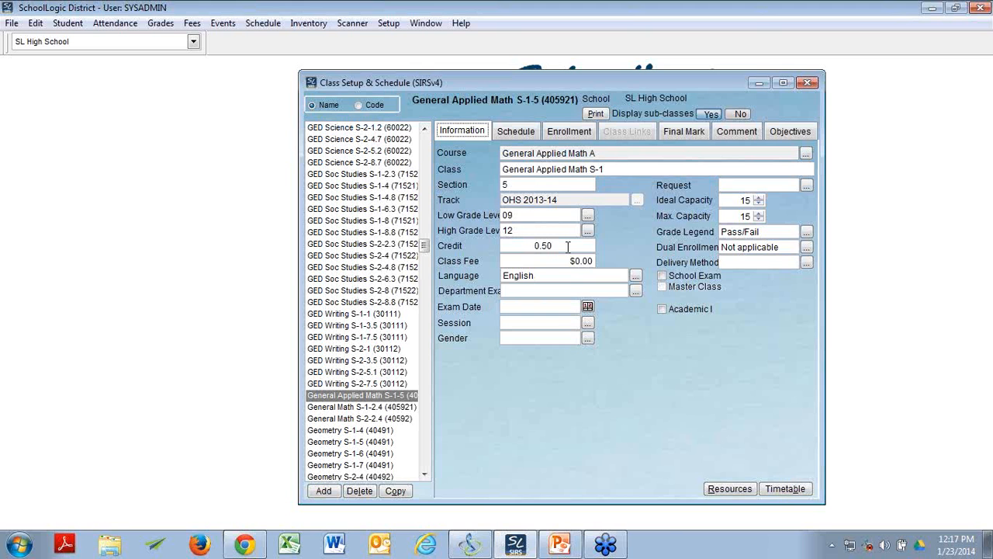
click(686, 133)
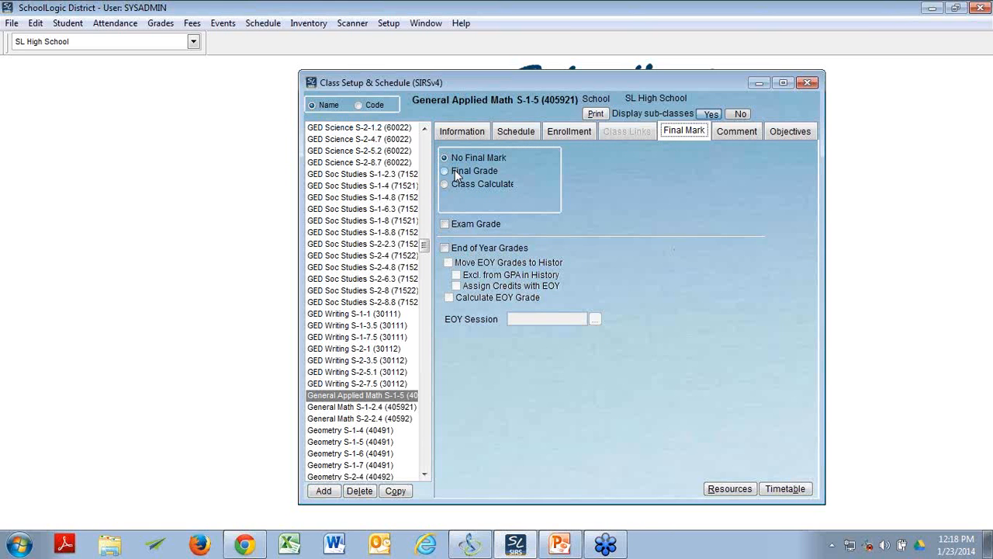
click(532, 134)
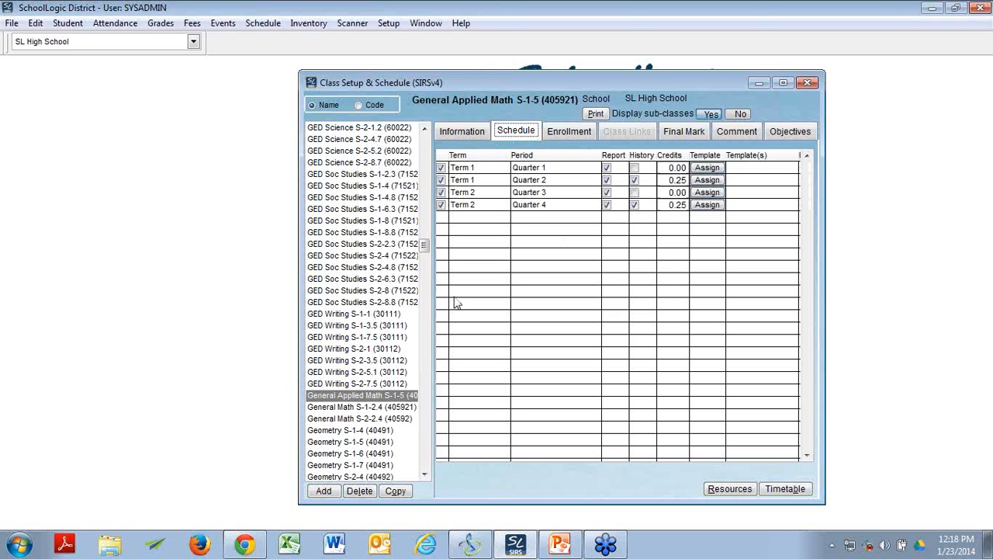
Step: Compare the schedules of the GED Writing S-2-5.1, GED Soc Studies S-2-8.8 and GED Writing S-1-1 classes
click(365, 373)
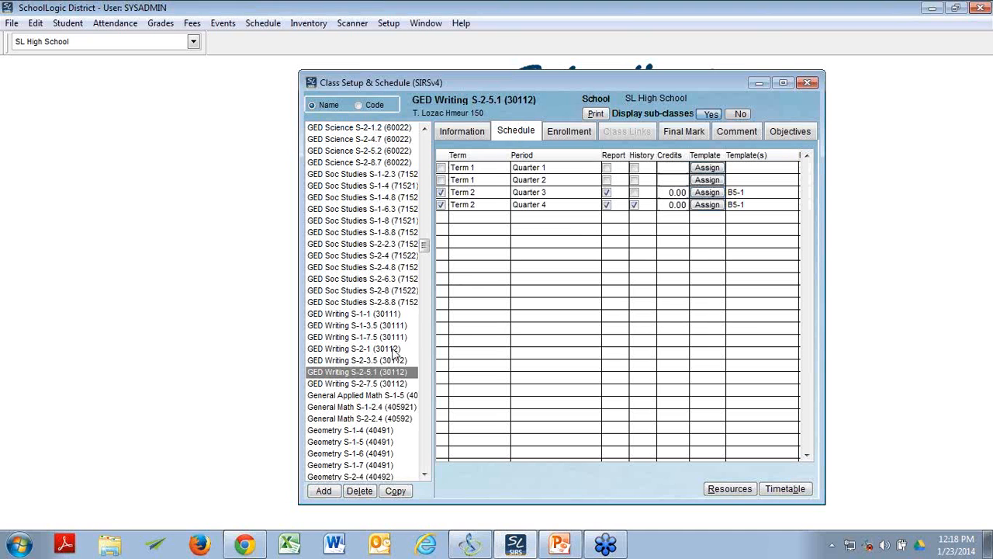
click(379, 303)
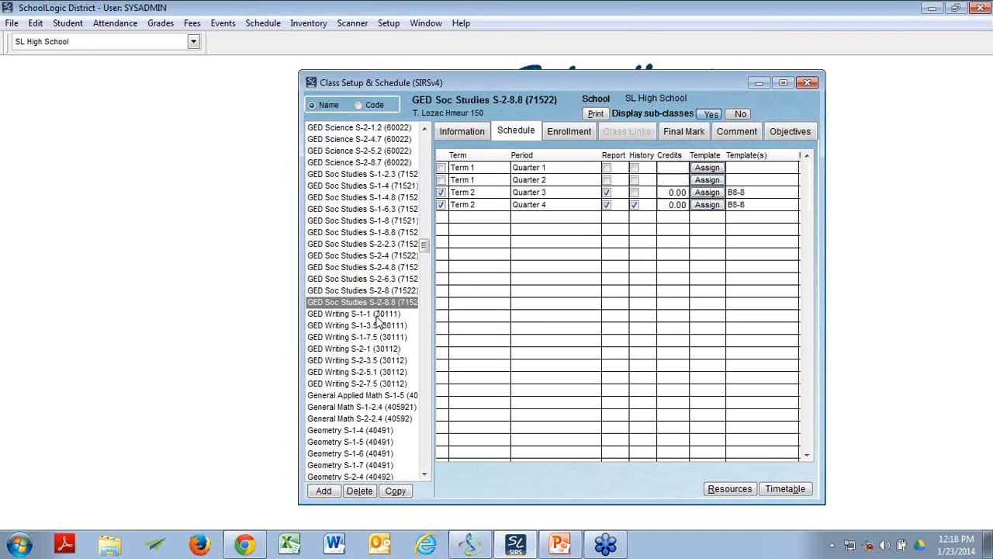
click(377, 315)
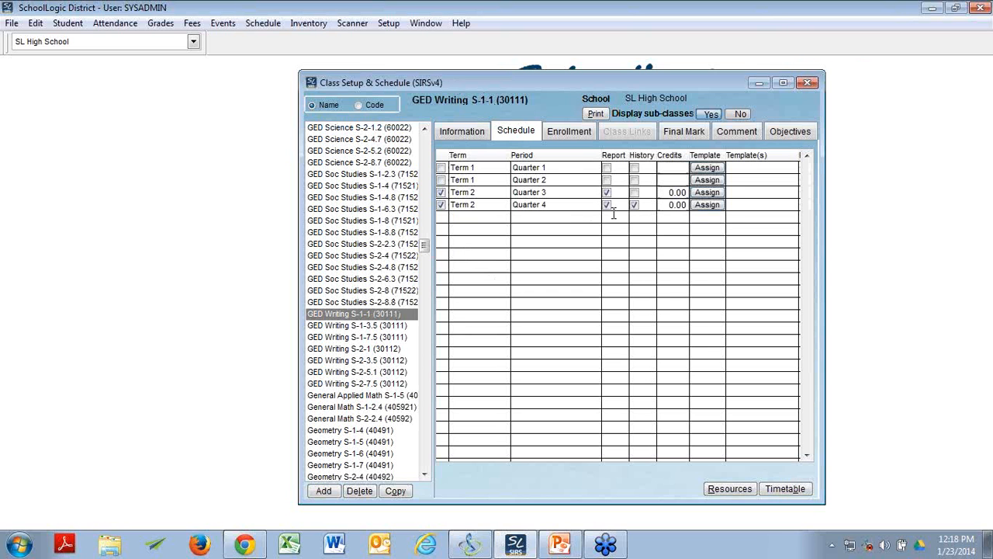
Step: Review the schedule and general information of the GED Soc Studies S-1-2.3 class, and redisplay its schedule
click(386, 176)
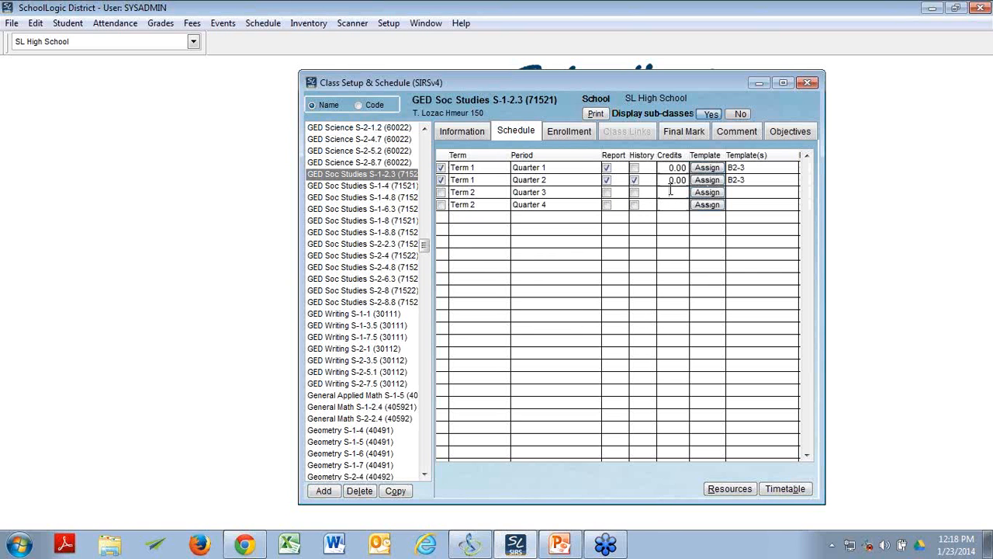
click(473, 132)
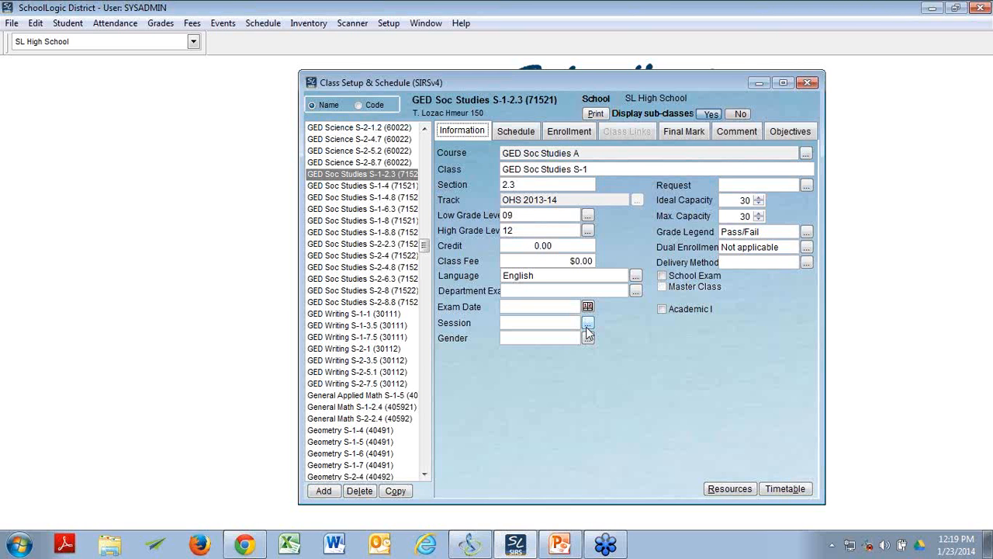
click(531, 137)
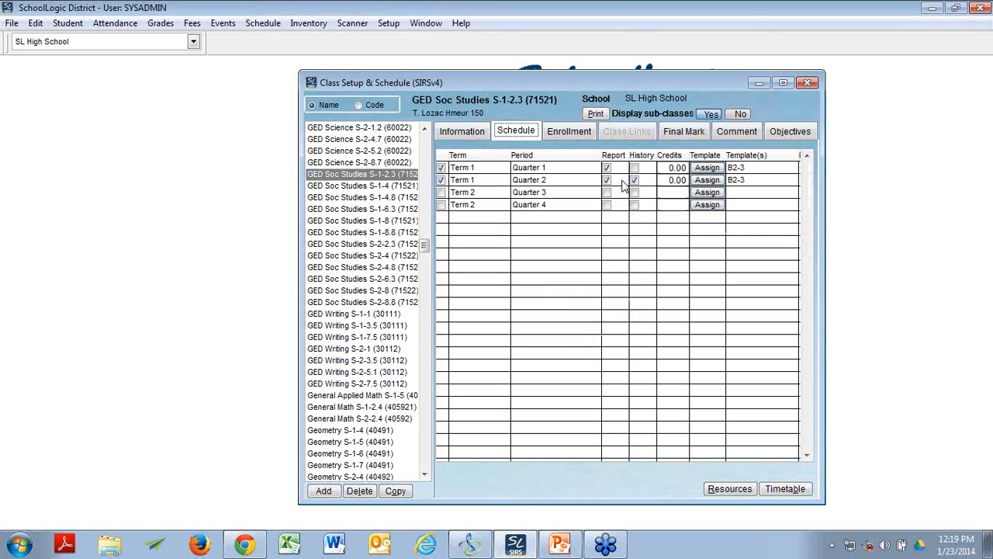
Step: Close the Class Setup & Schedule window and switch to the PowerPoint presentation
click(560, 544)
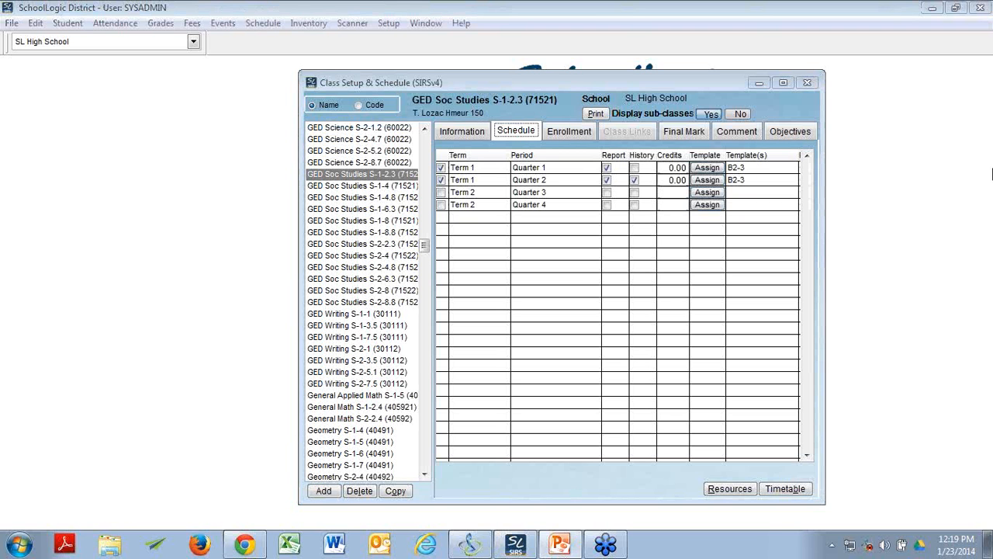
click(809, 82)
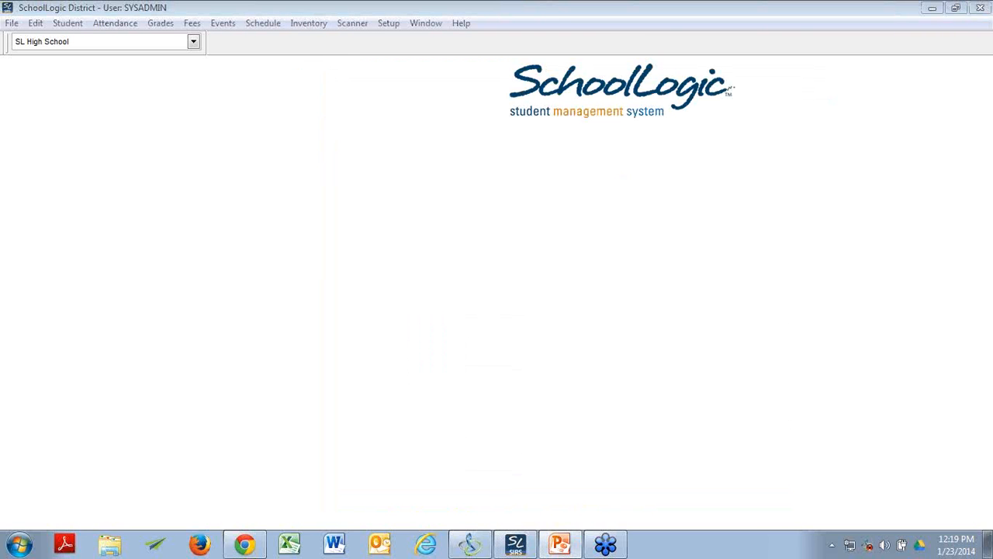
click(561, 545)
click(164, 115)
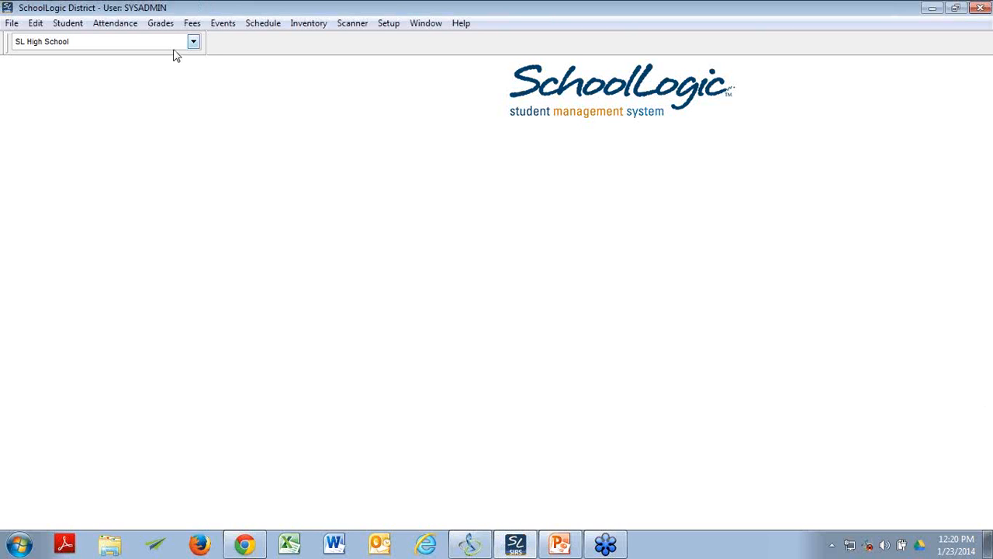
Step: Preview the Grades Entry Status Report for OHS 2013-14, Term 1, Quarter 2, with all classes selected
click(176, 24)
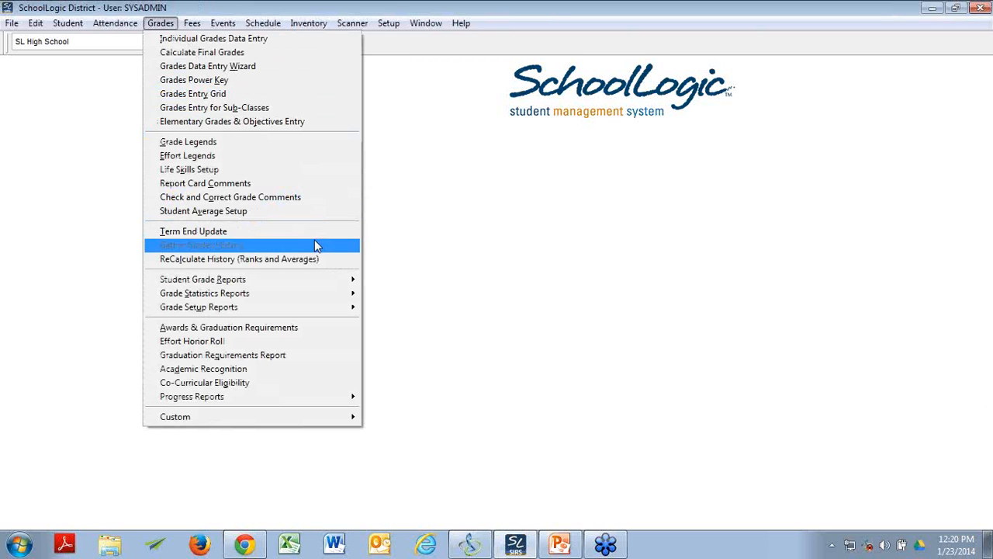
mouse_move(322, 278)
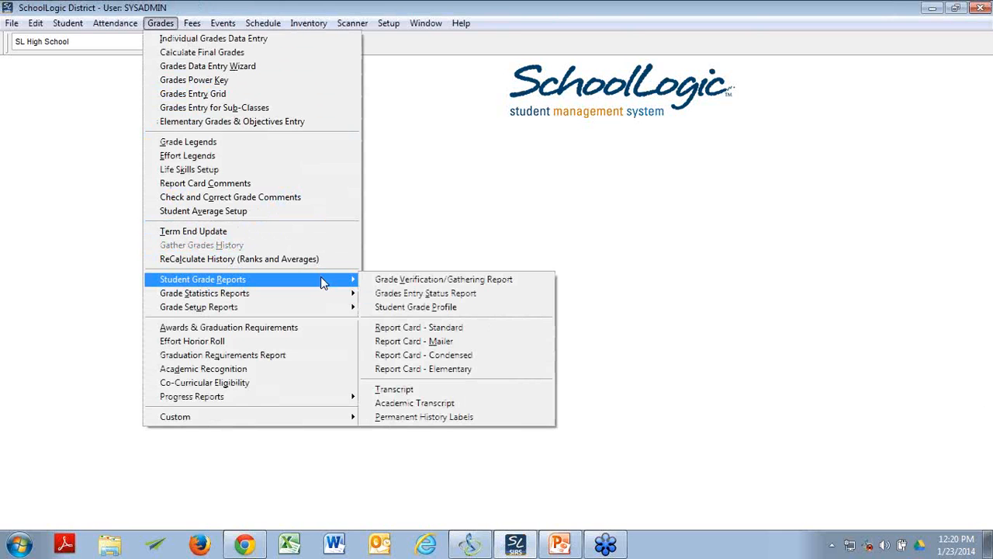
click(388, 296)
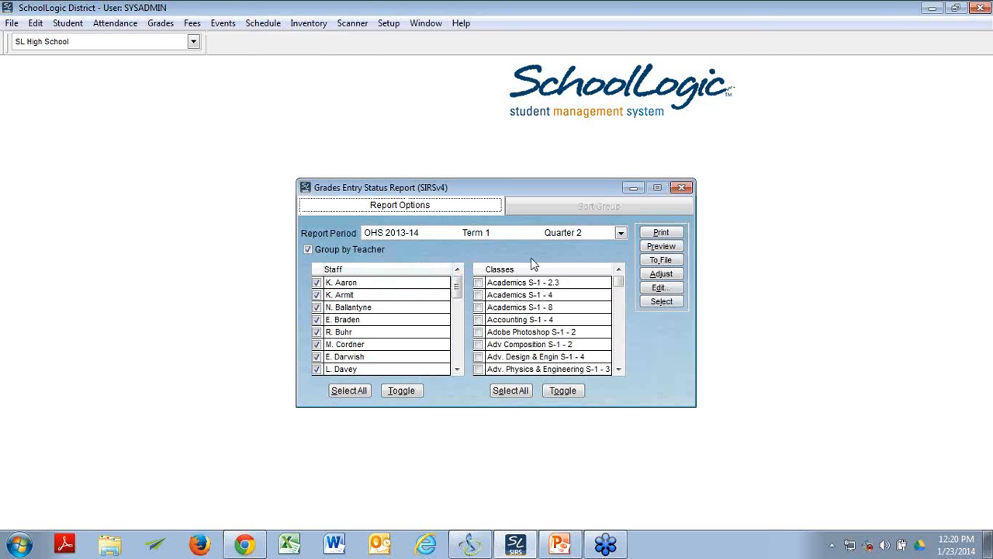
click(621, 233)
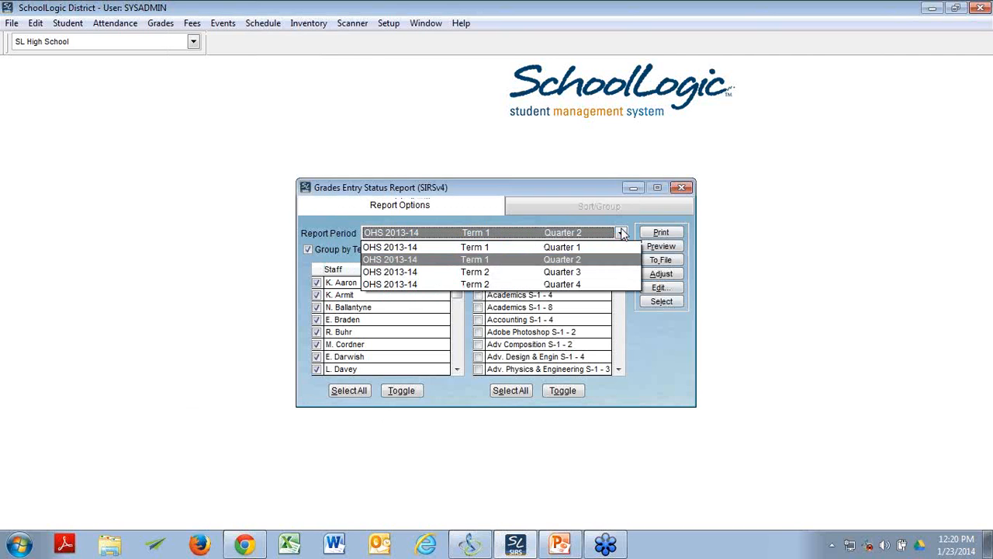
click(621, 233)
click(621, 233)
click(622, 233)
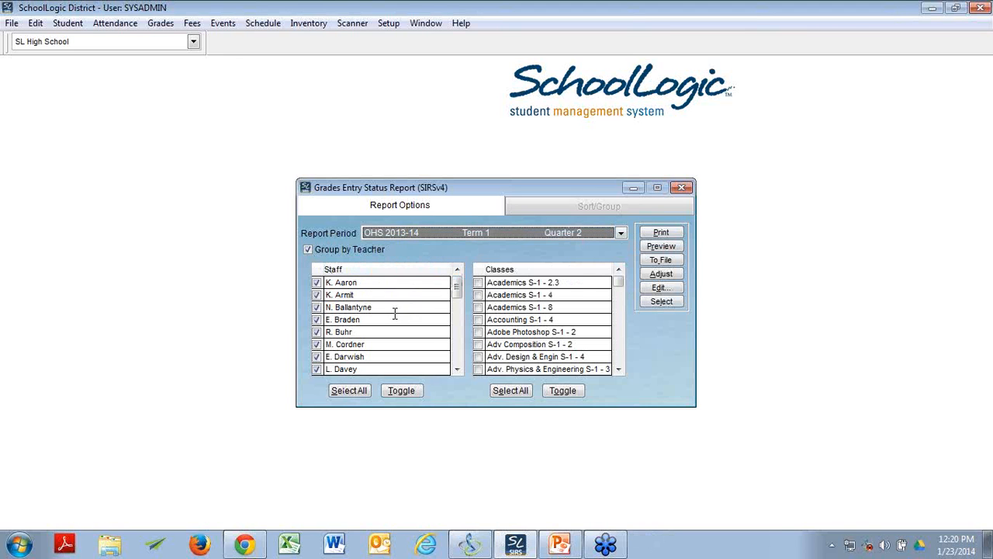
click(513, 391)
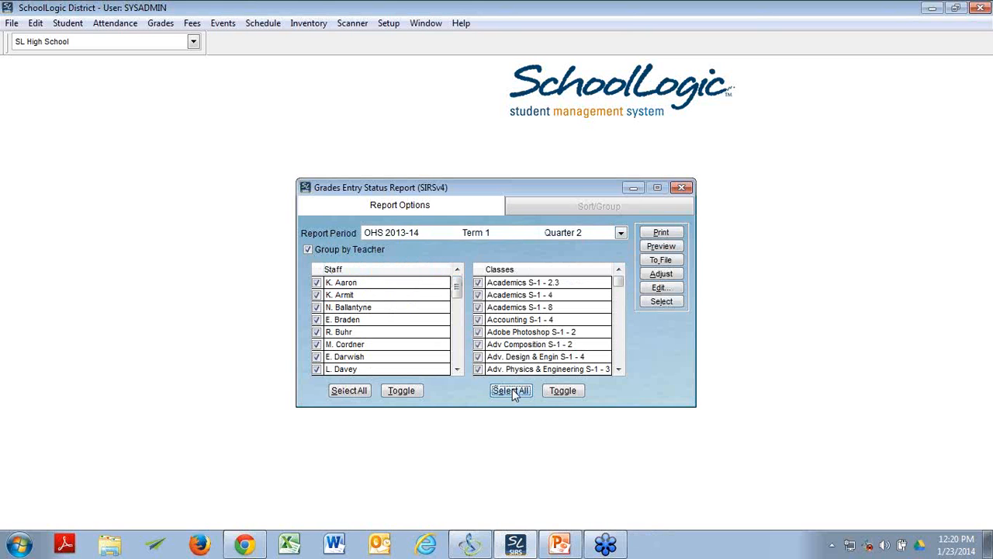
click(670, 247)
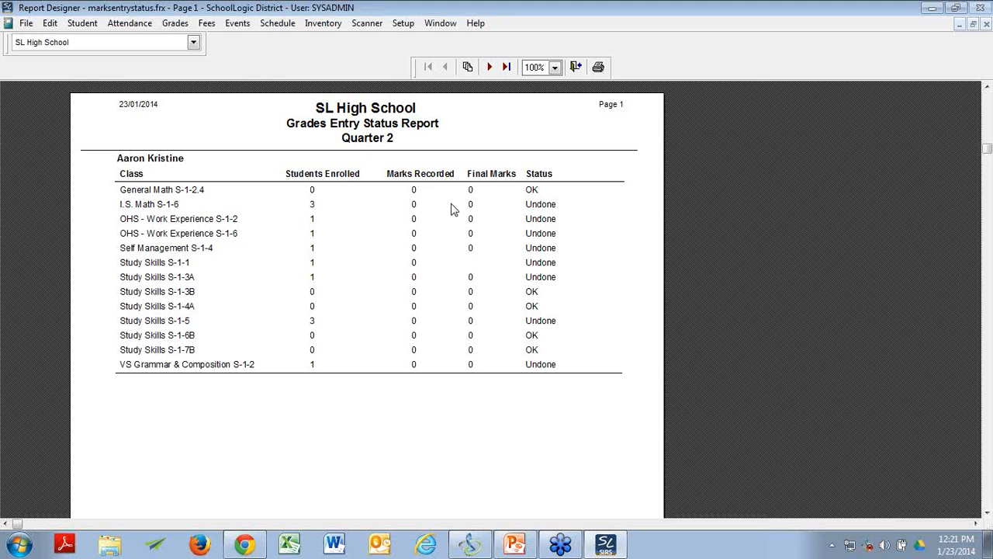
Step: Page through the Grades Entry Status Report up to page 16, comparing the teachers' marks entry status
click(490, 66)
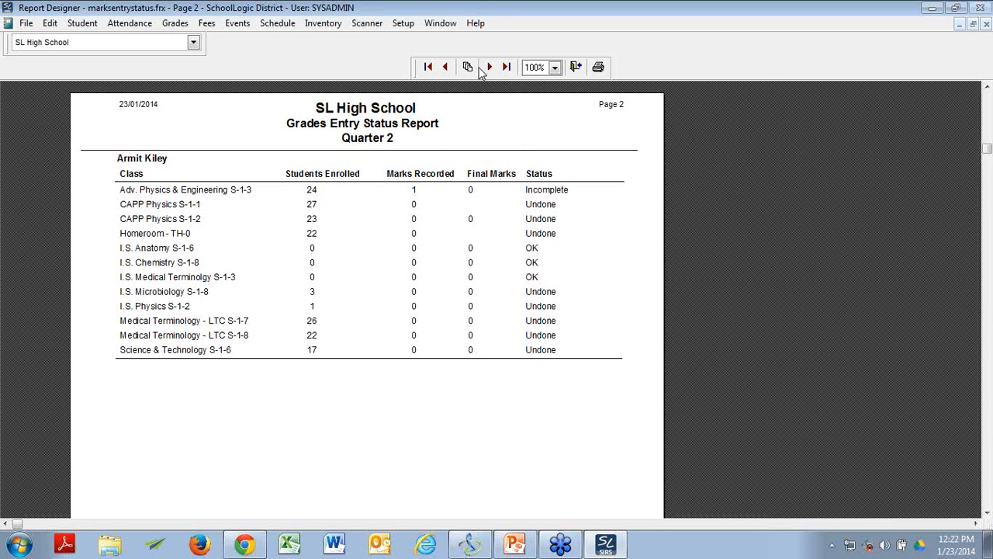
click(444, 66)
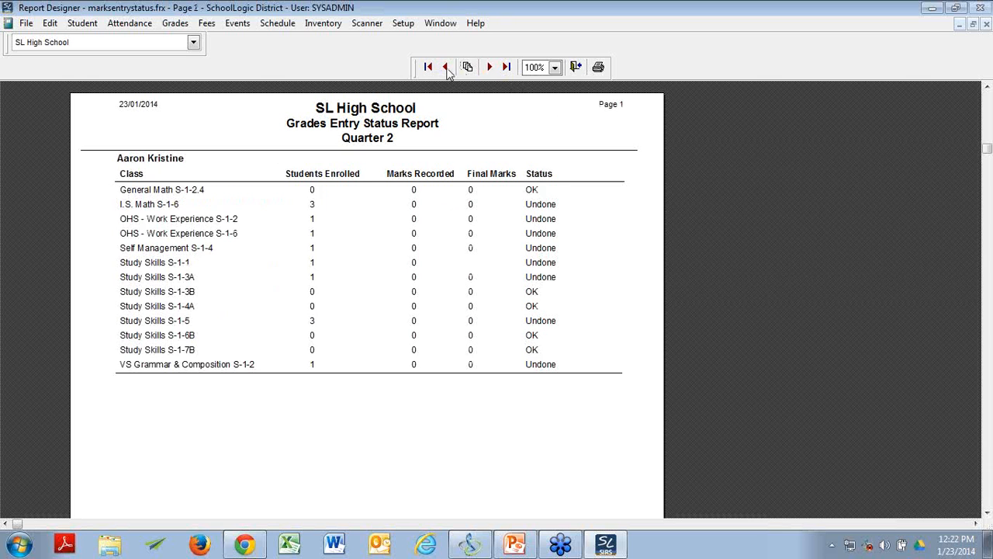
click(489, 67)
click(490, 68)
click(489, 68)
click(491, 68)
click(491, 68)
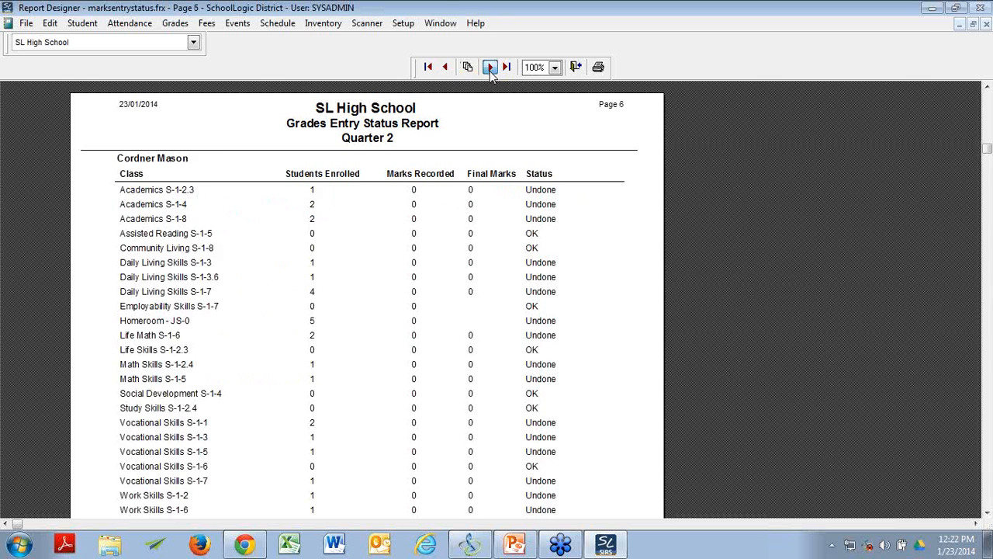
click(490, 68)
click(490, 68)
click(490, 67)
click(490, 67)
click(490, 67)
click(490, 68)
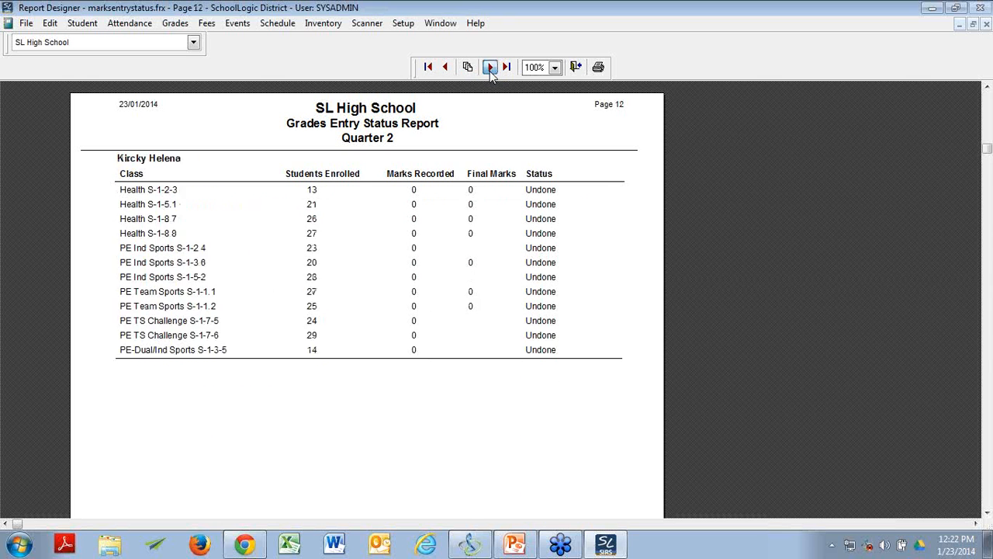
click(490, 67)
click(490, 67)
click(489, 67)
click(490, 68)
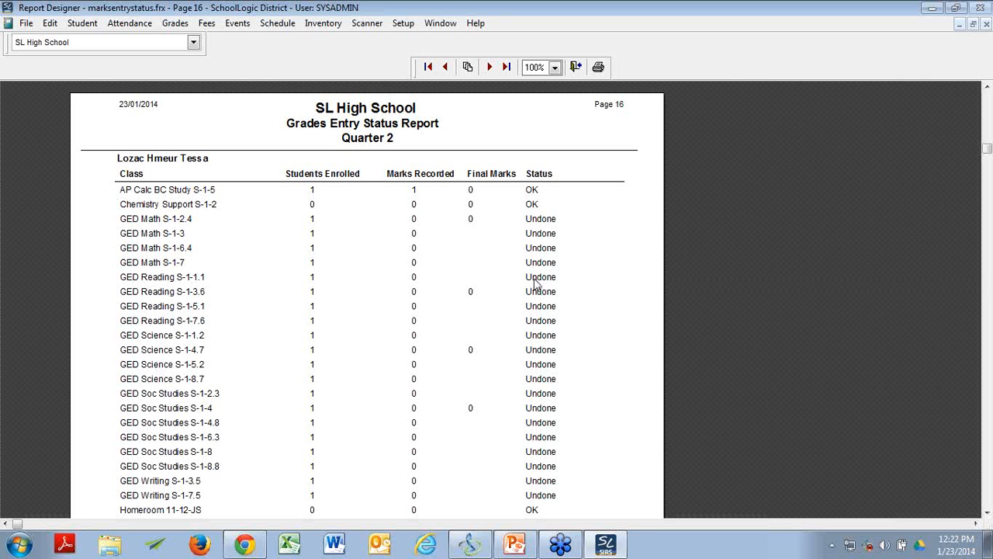
Step: Examine the recorded marks and class statuses on page 16, and close the report preview and the Grades Entry Status Report window
scroll(458, 345, down, 5)
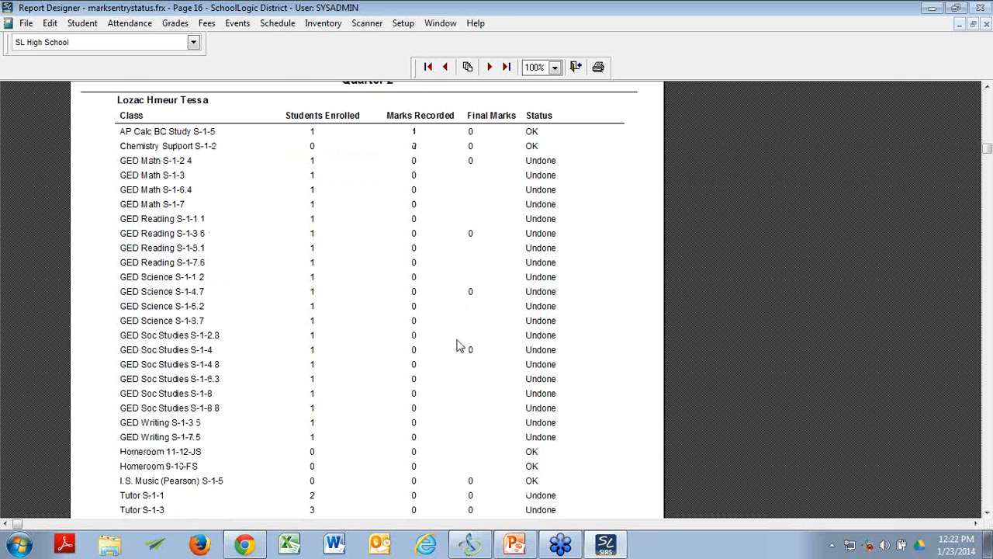
scroll(458, 345, down, 3)
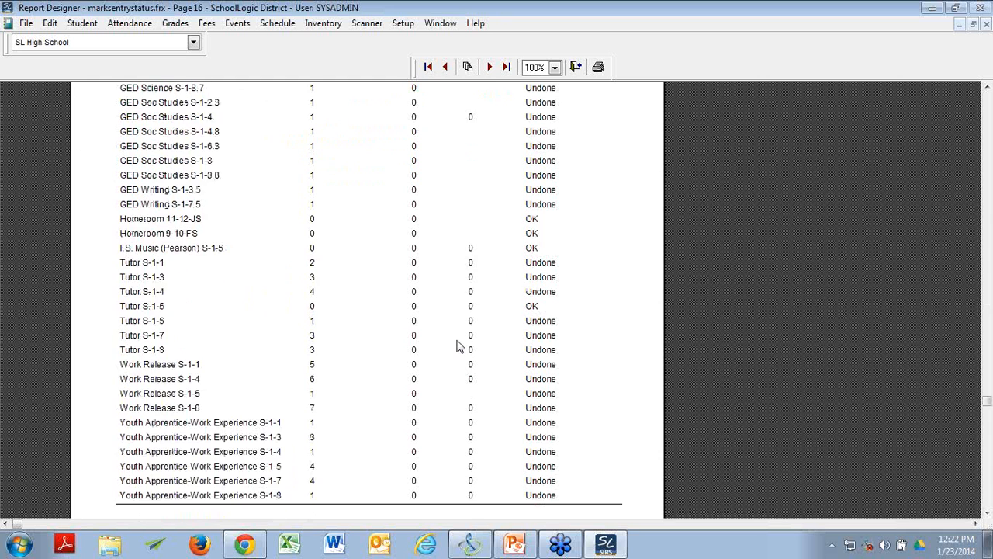
scroll(458, 346, up, 6)
scroll(458, 345, down, 4)
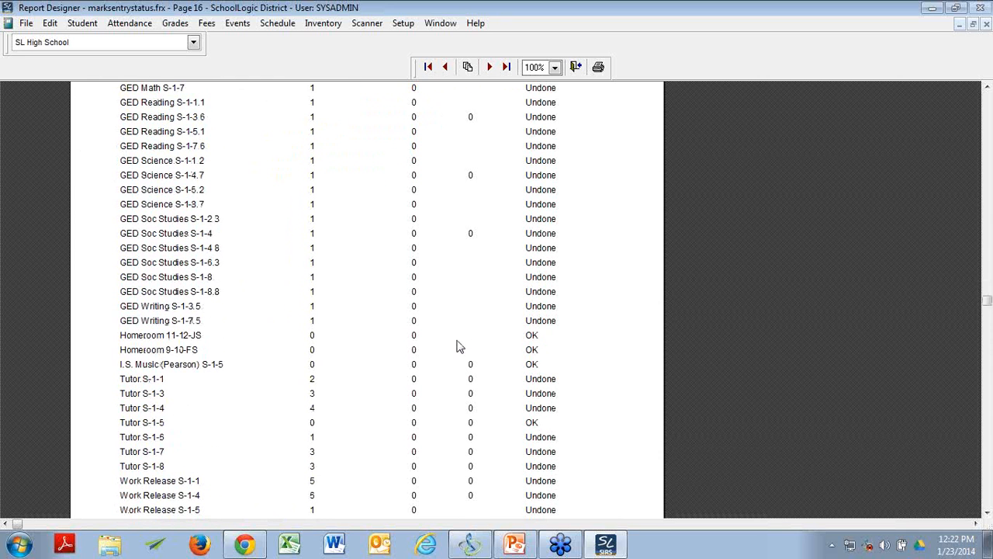
scroll(458, 345, down, 1)
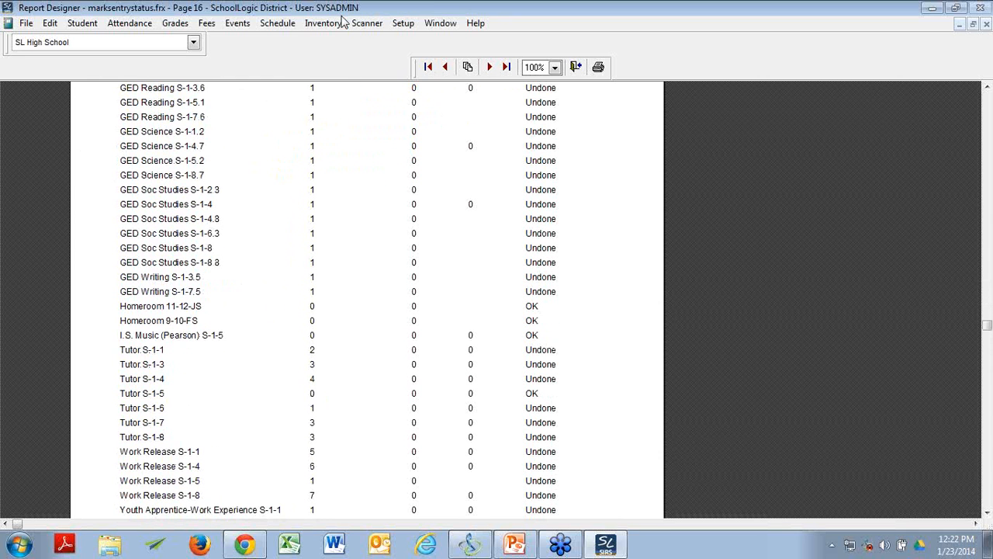
click(988, 27)
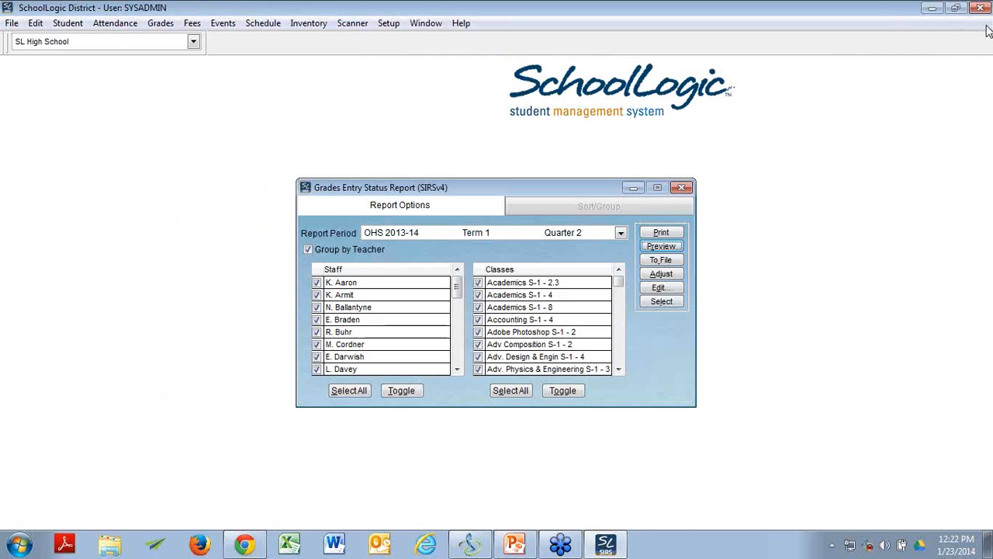
click(682, 188)
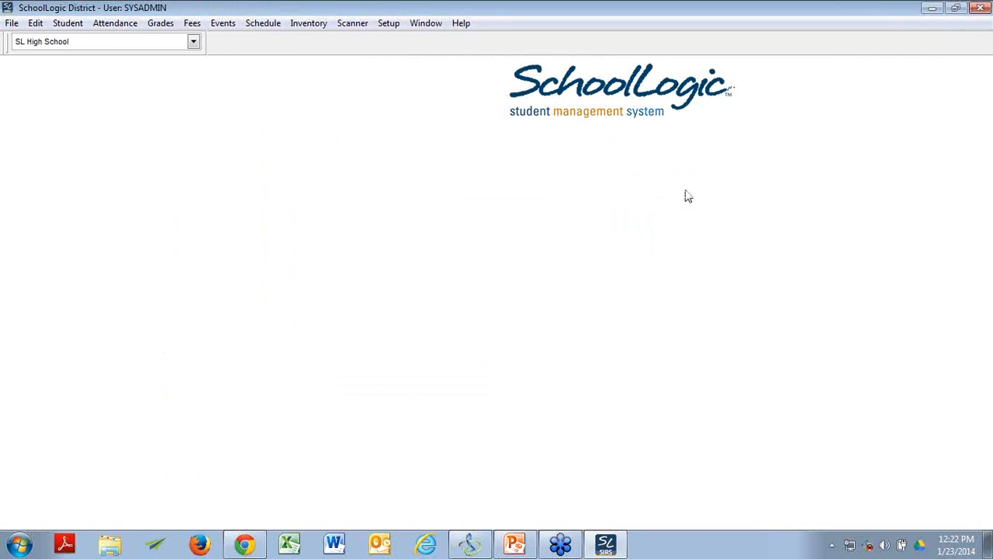
Step: Preview the Grade Verification/Gathering Report for OHS 2013-14, Term 1, Quarter 2, after reviewing its report period and sort/group options
click(156, 25)
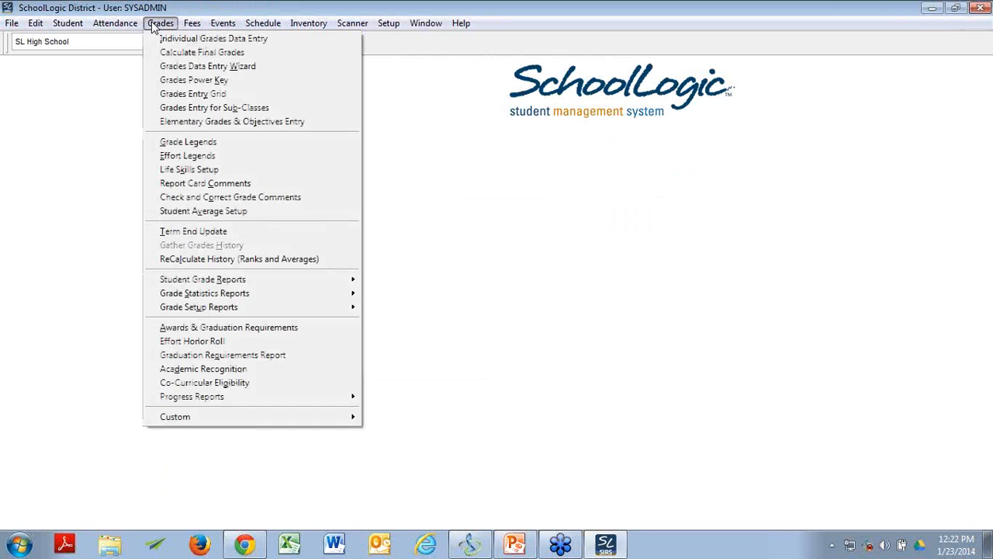
mouse_move(256, 281)
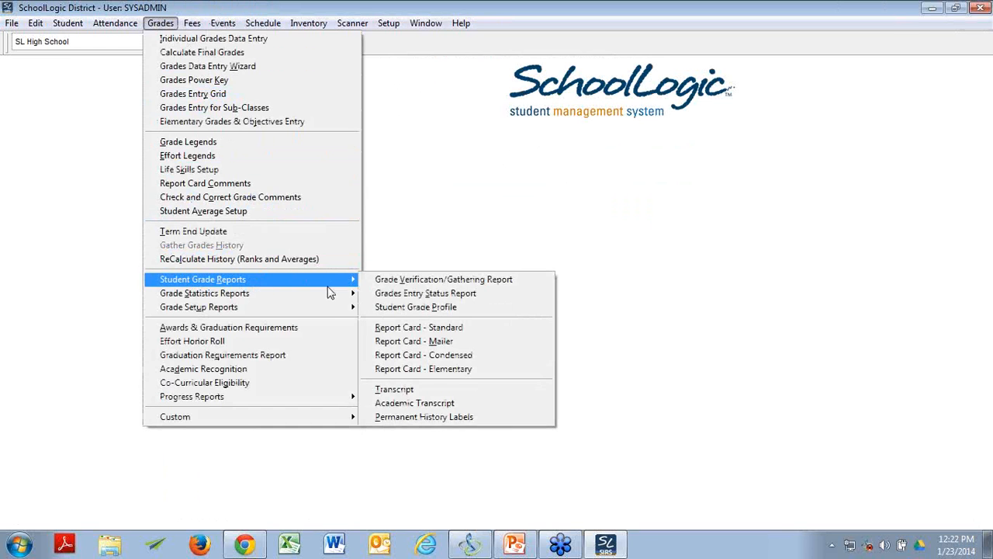
click(390, 280)
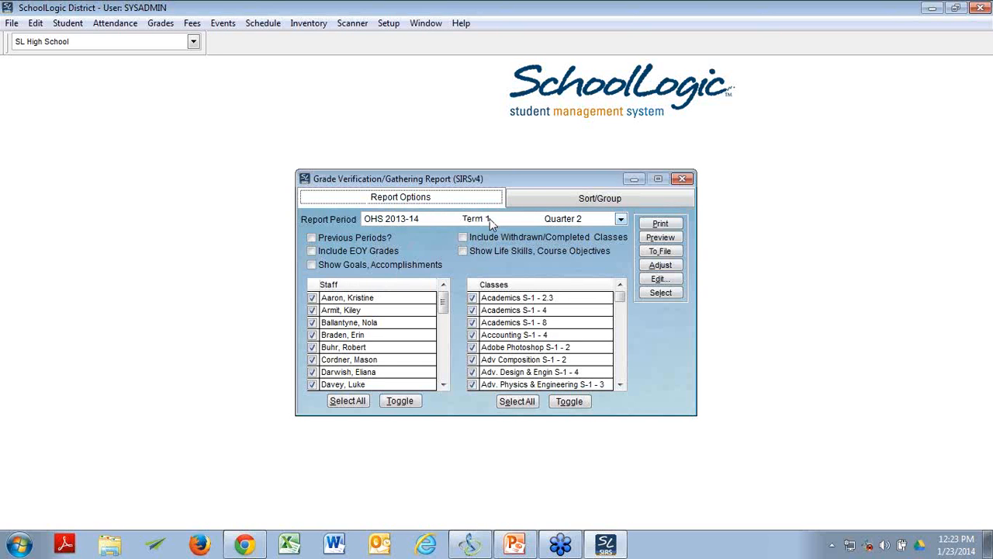
click(621, 220)
click(622, 223)
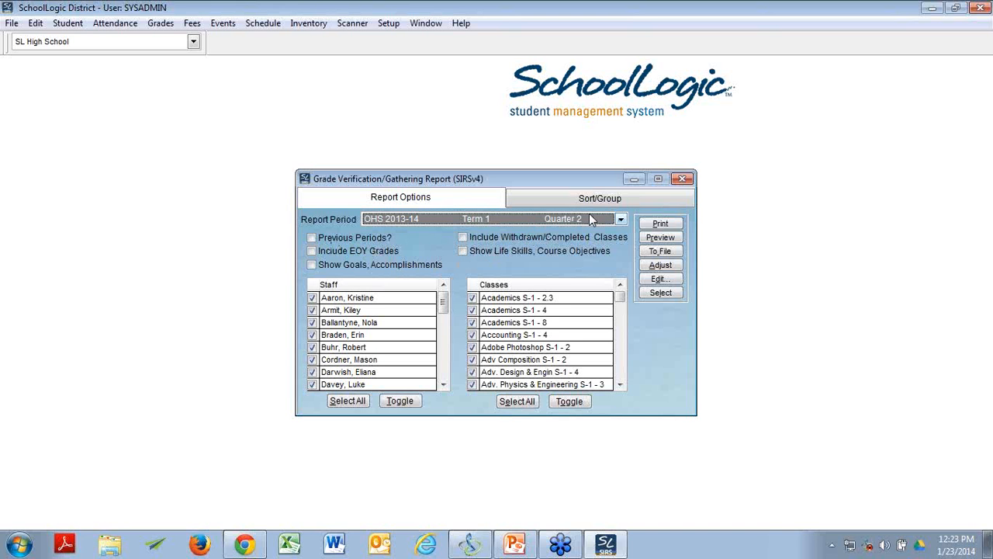
click(551, 200)
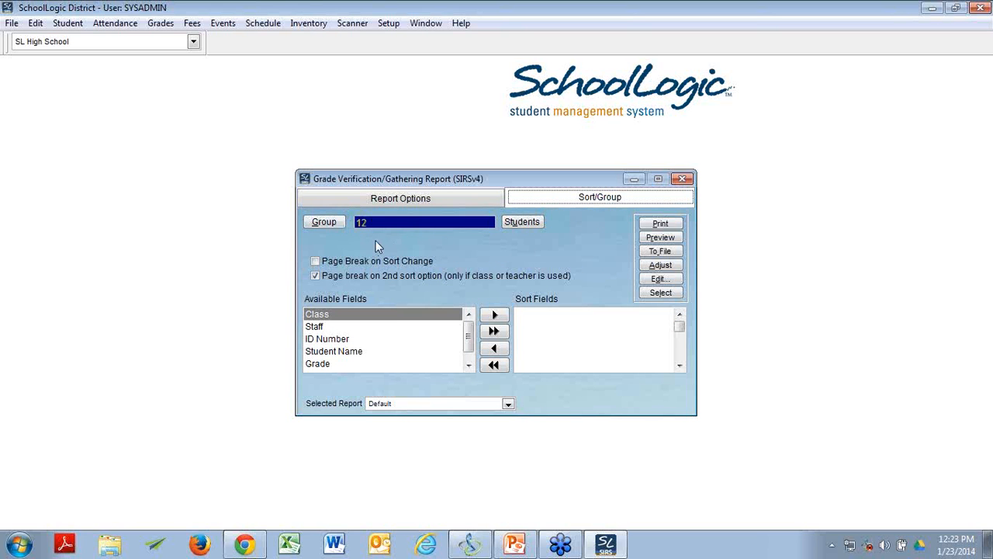
click(391, 197)
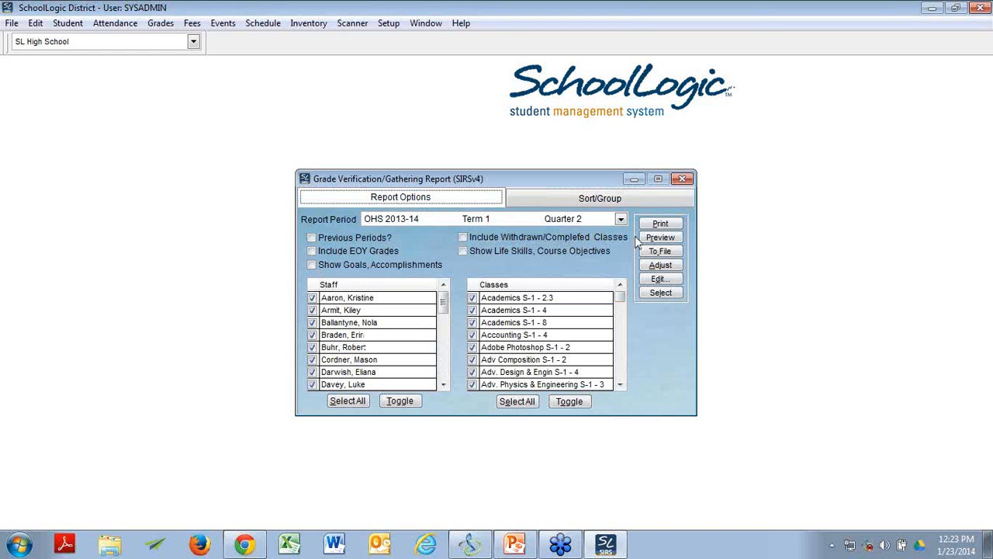
click(659, 237)
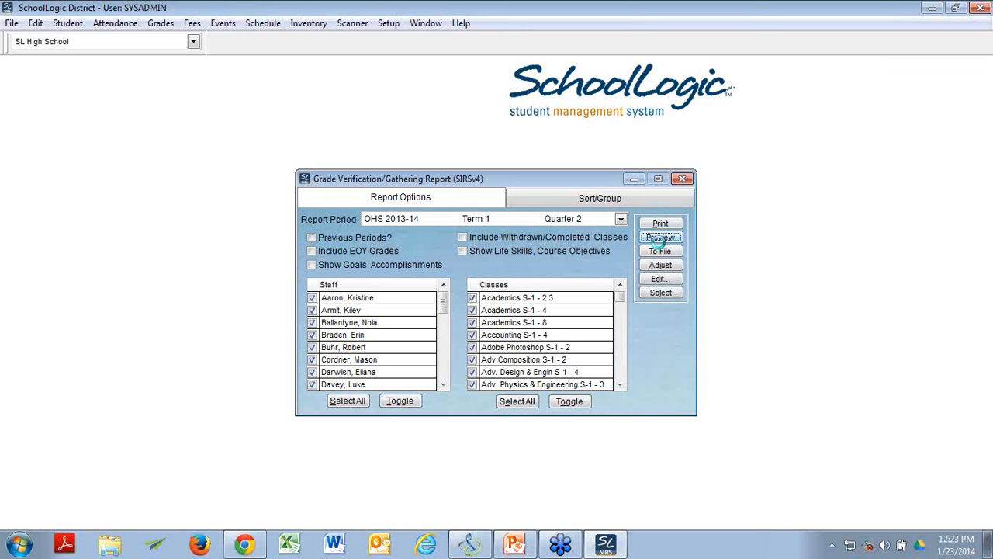
click(660, 237)
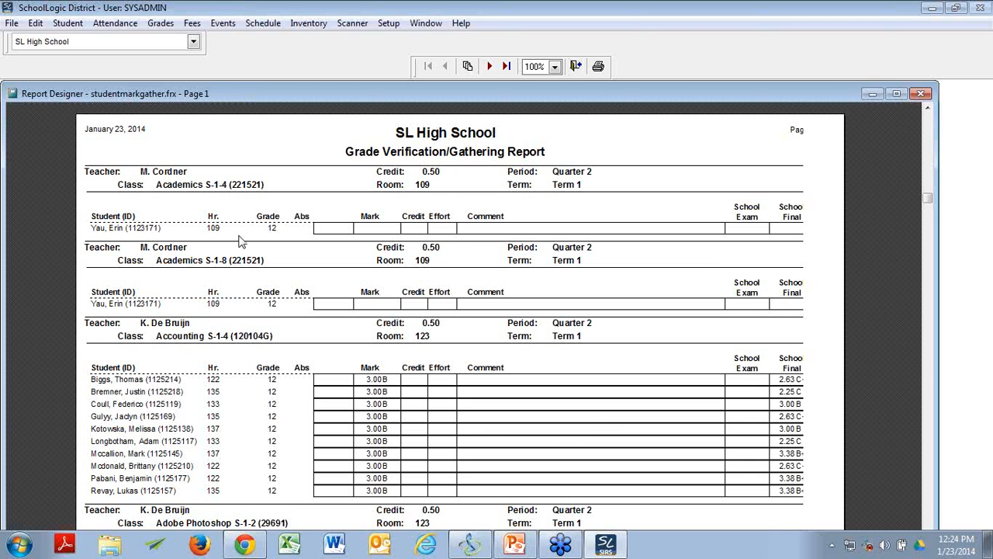
Step: Examine the first page of the Grade Verification/Gathering Report, close the report, and switch back to PowerPoint
scroll(229, 247, down, 5)
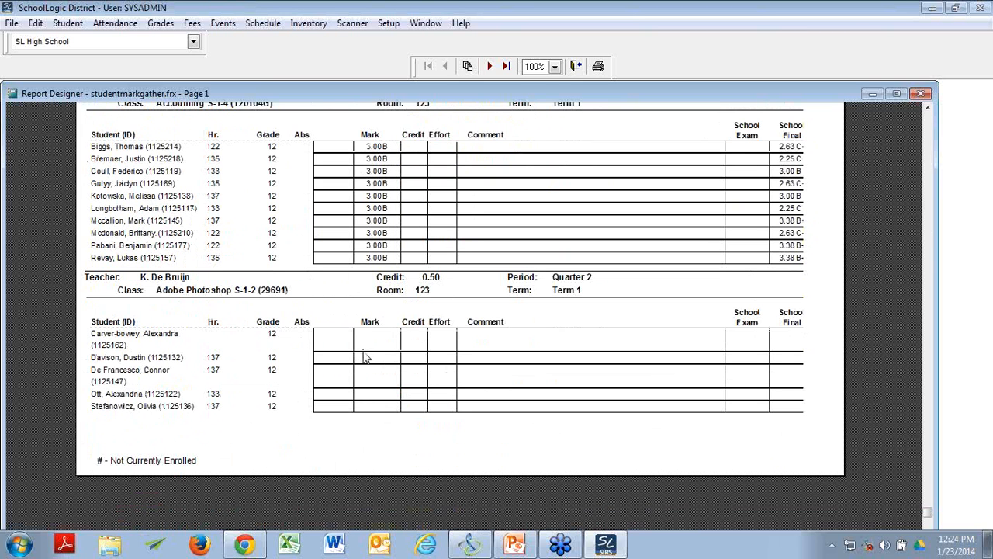
click(920, 94)
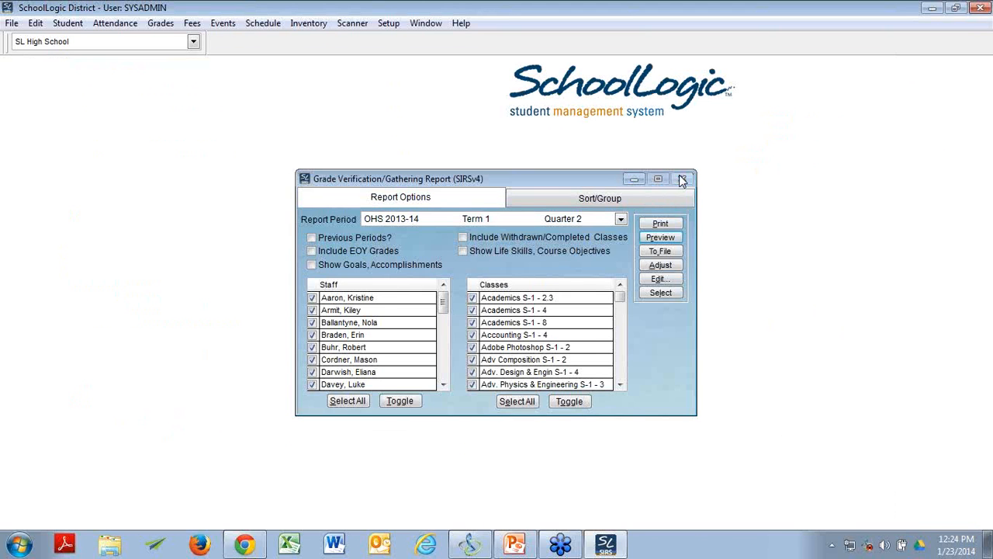
key(alt+Tab)
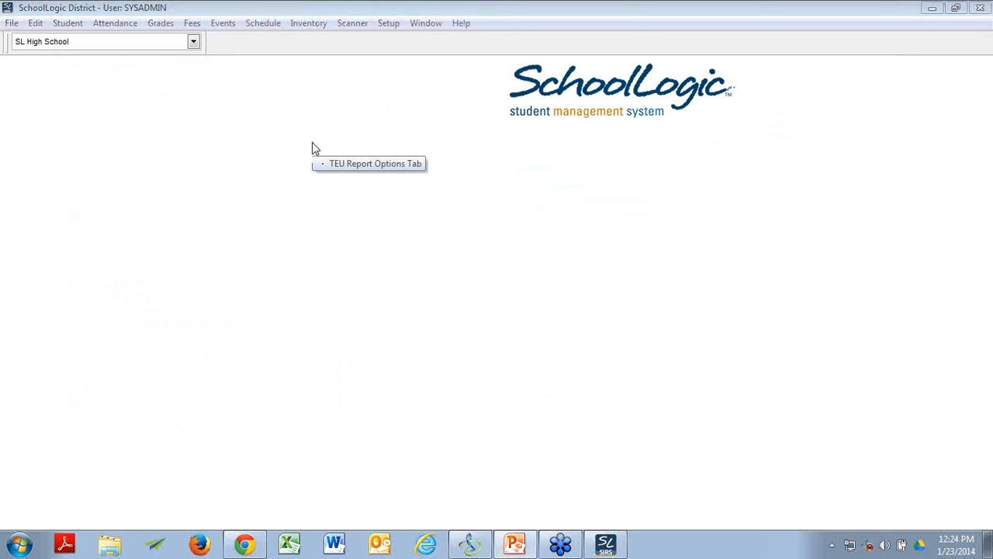
Step: Open the Grade Analysis report, select Final Marks for the current year, and review the available report periods, keeping OHS 2013-14 Term 1 Quarter 2
click(162, 24)
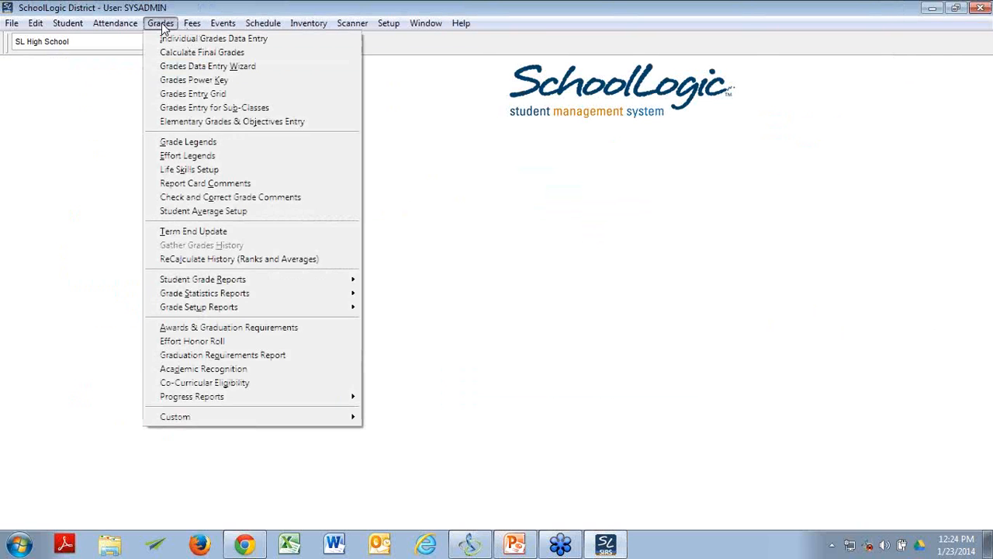
mouse_move(291, 294)
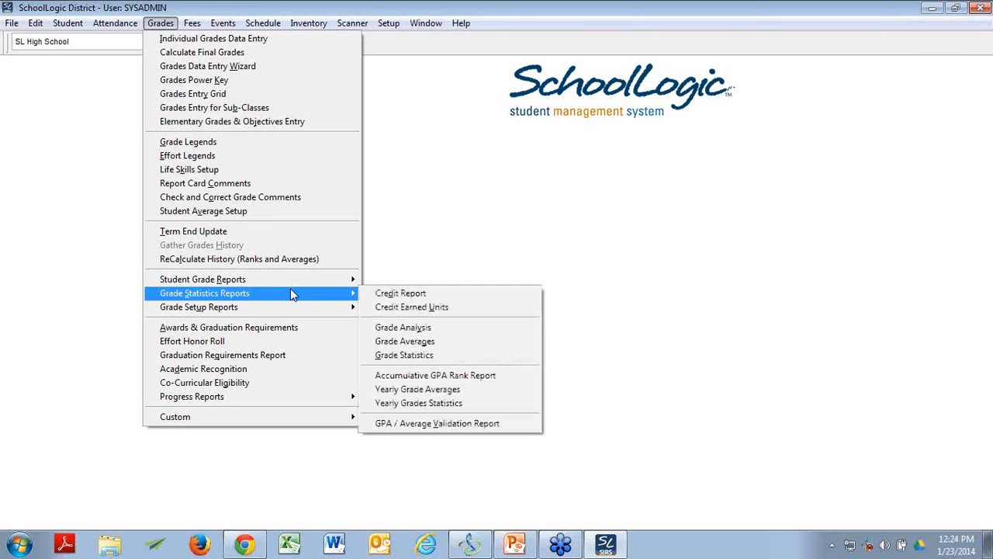
click(423, 329)
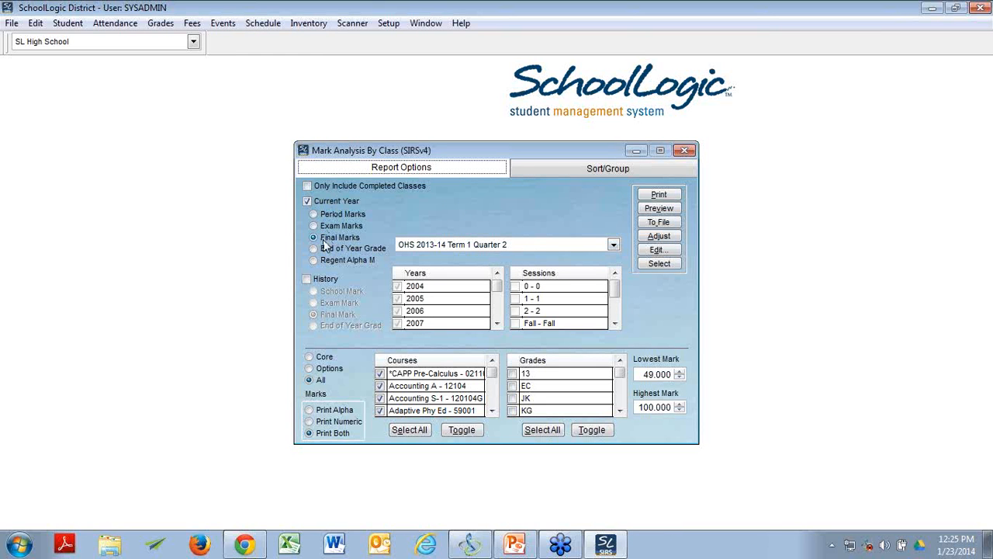
click(331, 214)
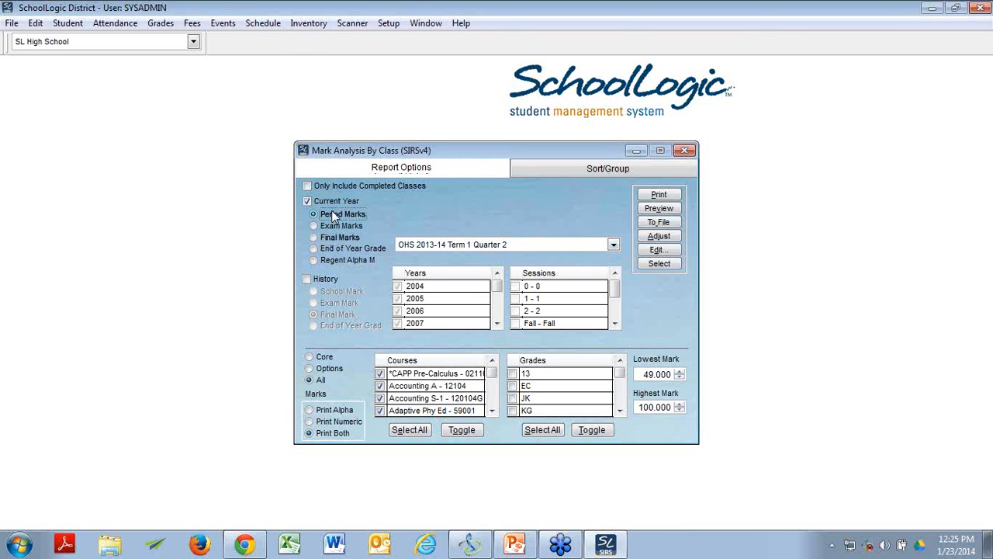
click(315, 238)
click(614, 245)
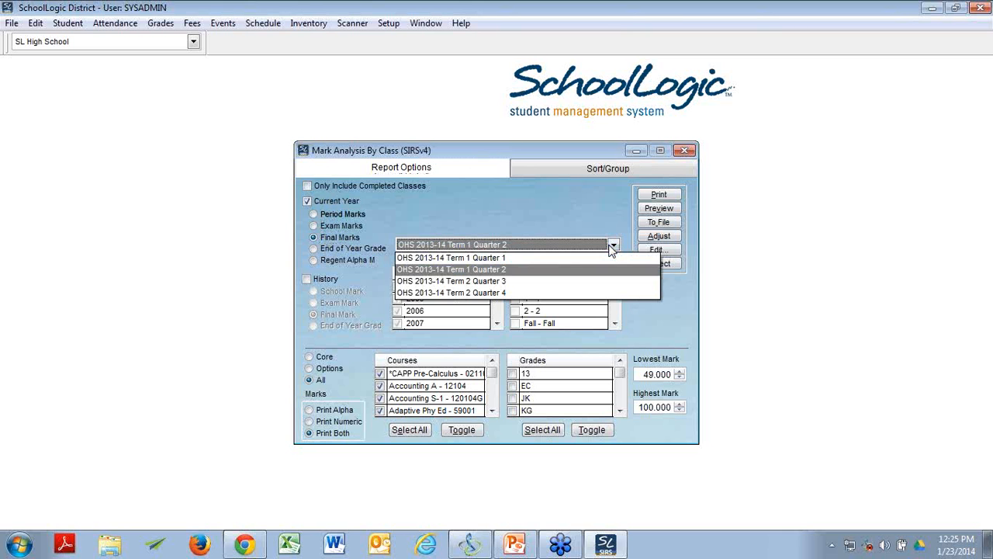
click(613, 246)
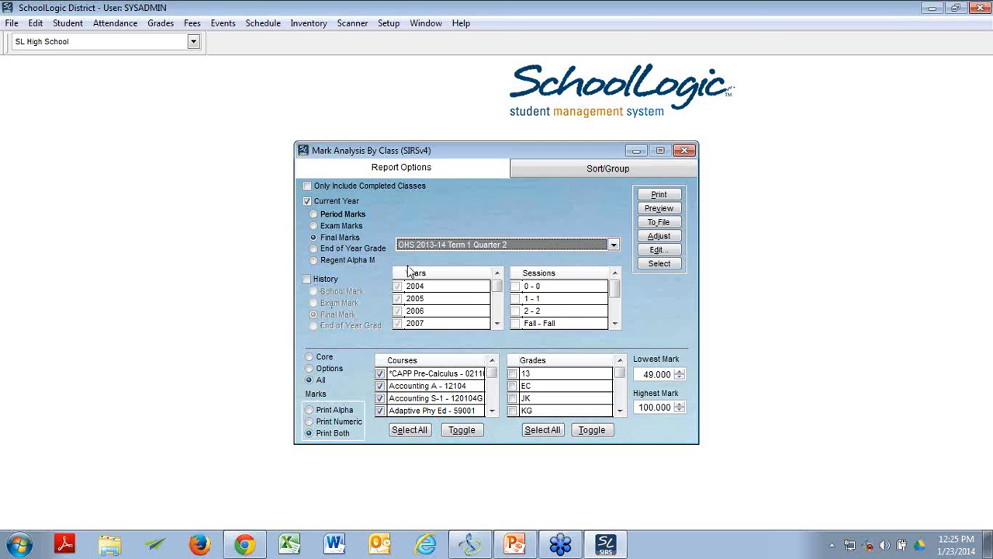
Step: Include grade 12 in the mark analysis and try to preview the report for final marks
drag(384, 154, 334, 145)
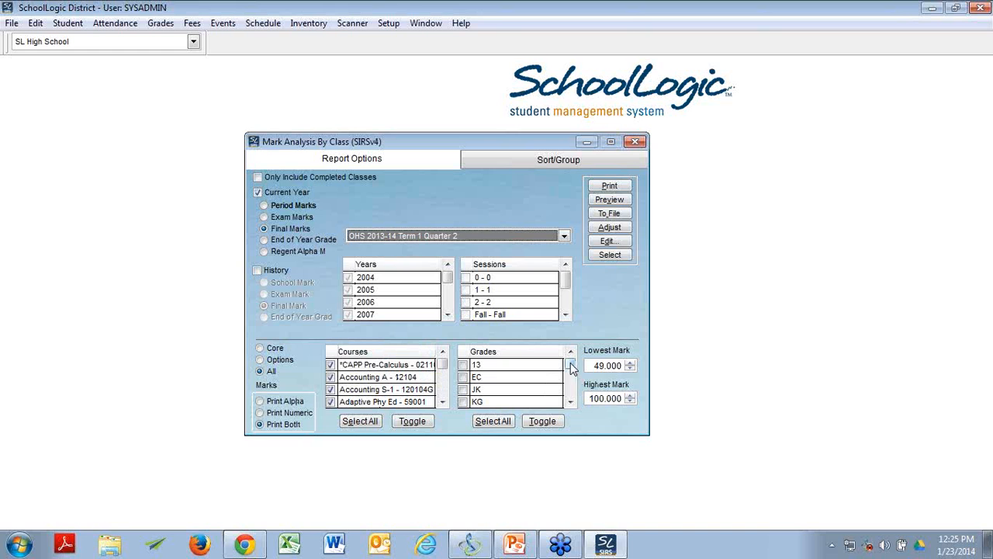
drag(570, 368, 570, 388)
click(463, 389)
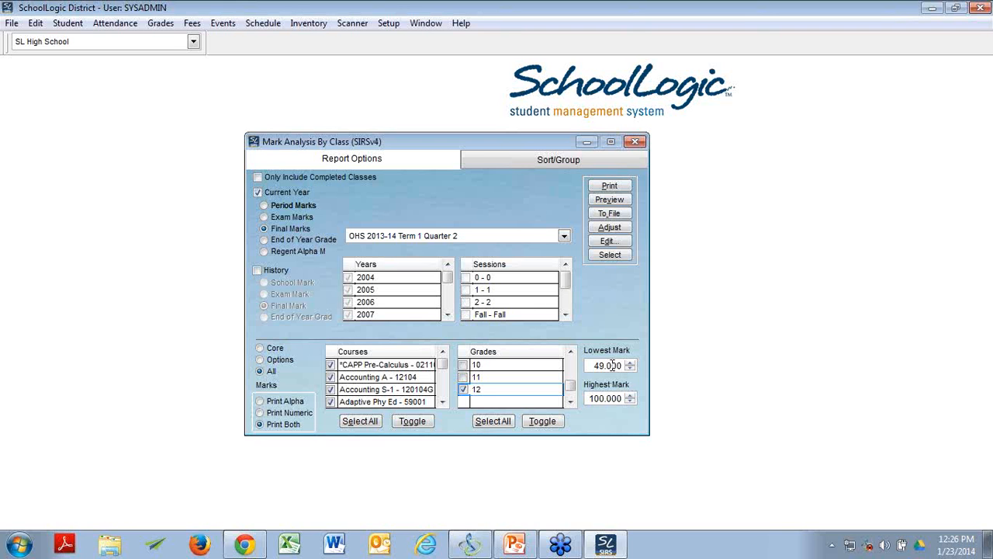
click(621, 202)
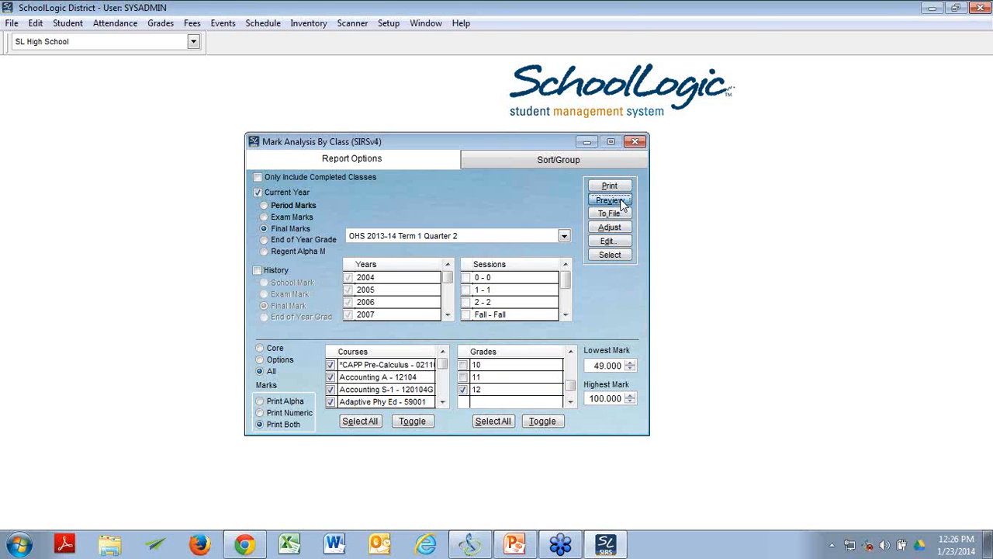
Step: Switch the mark analysis to the current year's Period Marks and preview the report
click(303, 195)
click(260, 195)
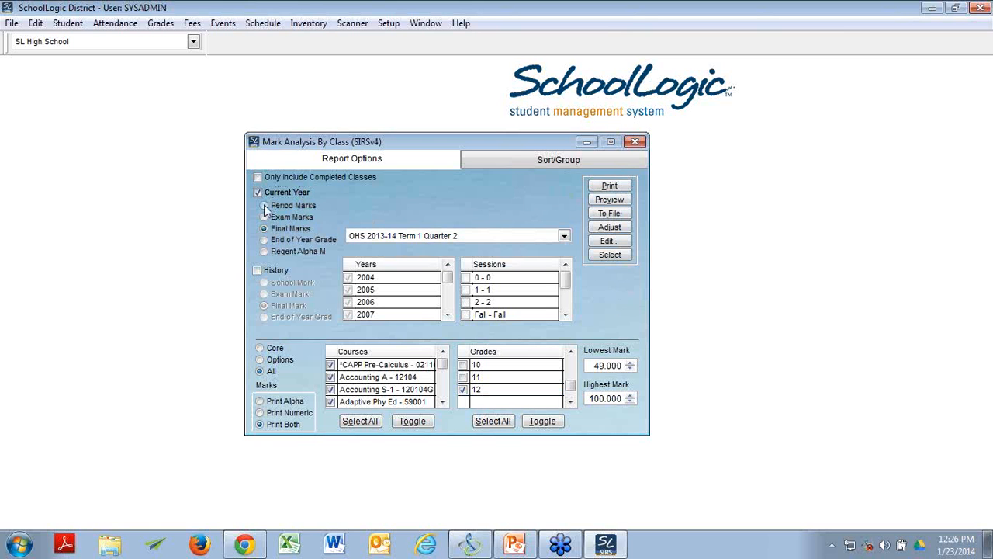
click(264, 207)
click(613, 188)
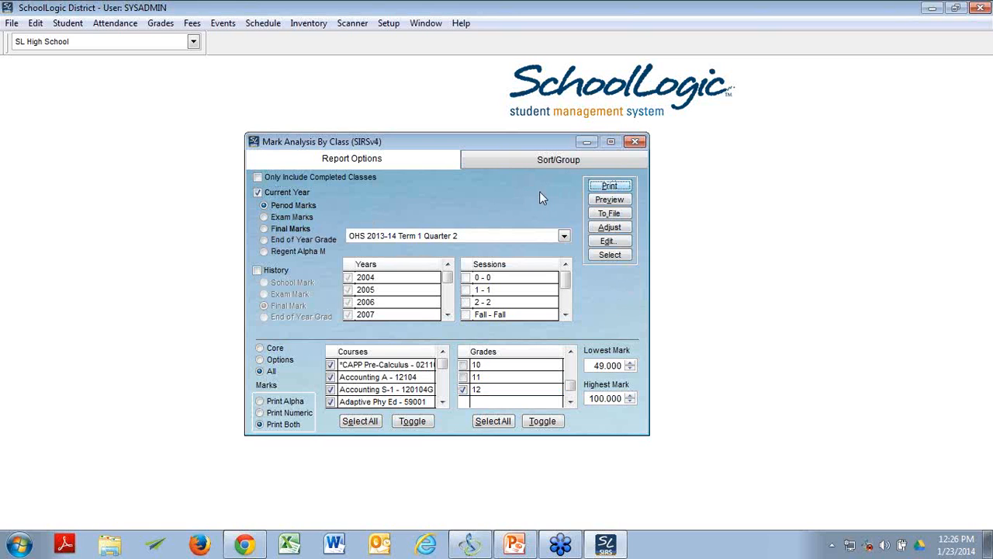
click(607, 200)
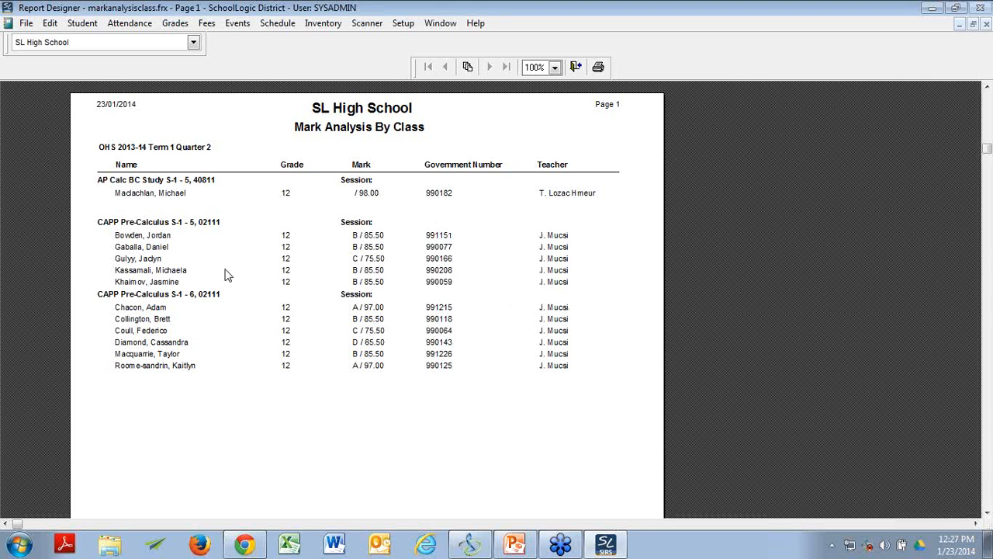
Step: Examine the grade 12 students' marks by class in the Mark Analysis By Class preview, and close the preview
scroll(225, 222, down, 1)
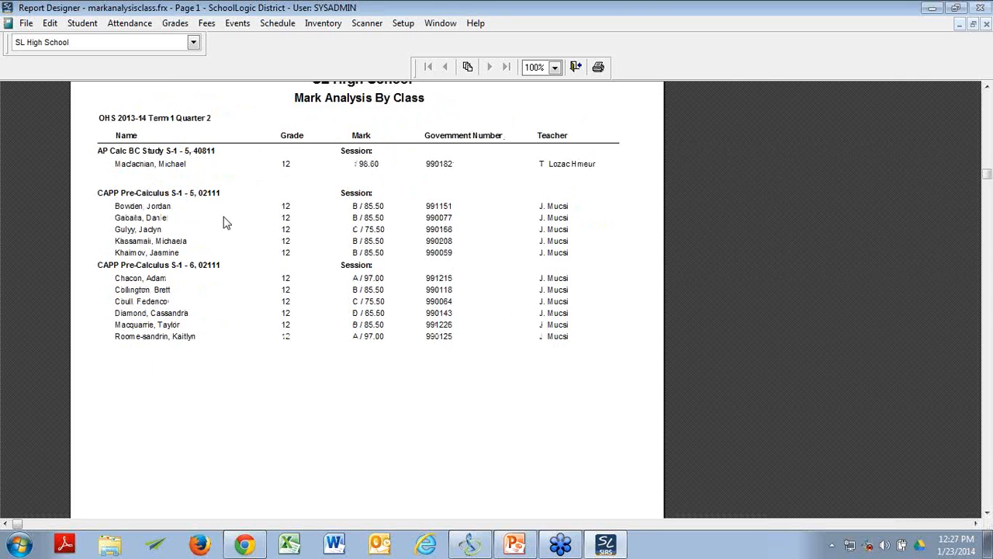
scroll(225, 223, up, 2)
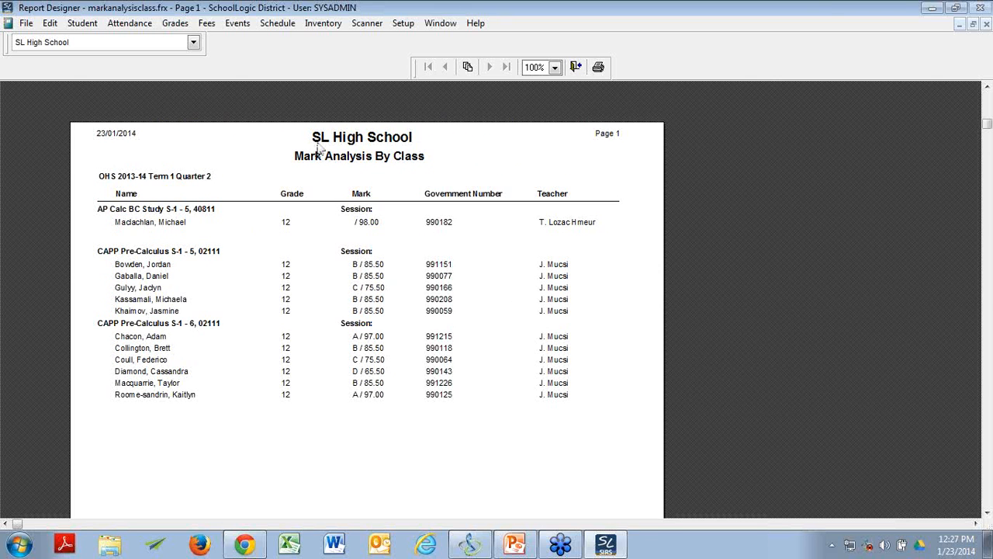
click(986, 24)
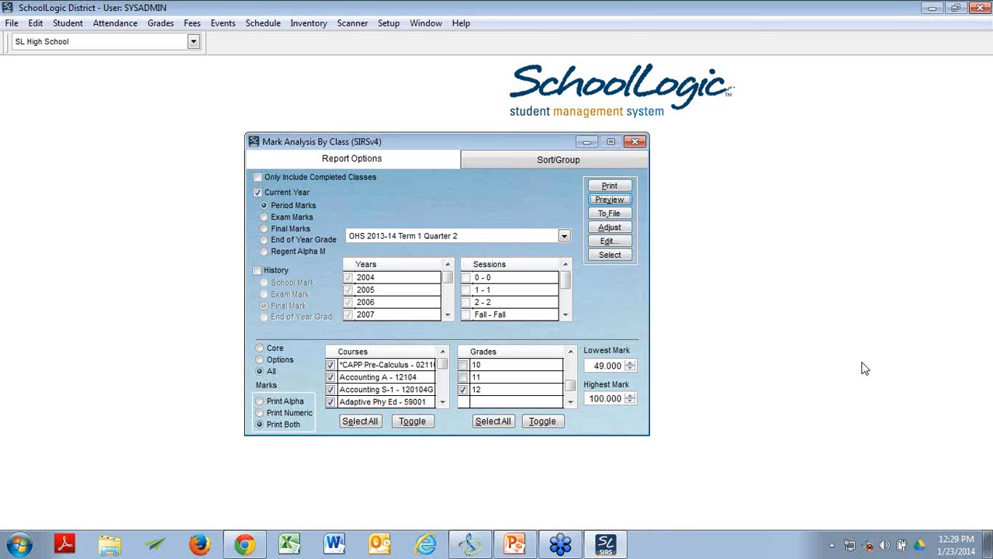
Step: Start exporting the Mark Analysis By Class report to a file
click(628, 216)
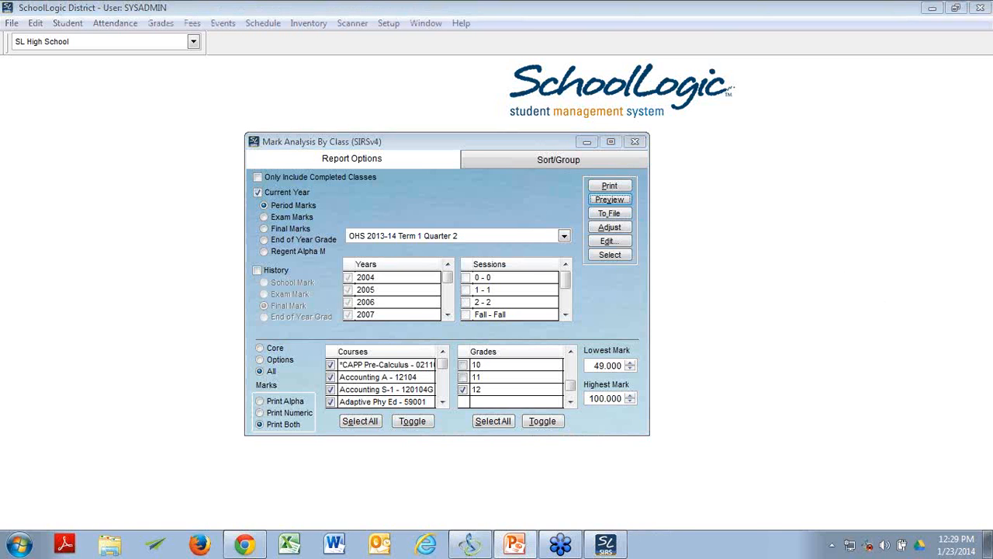
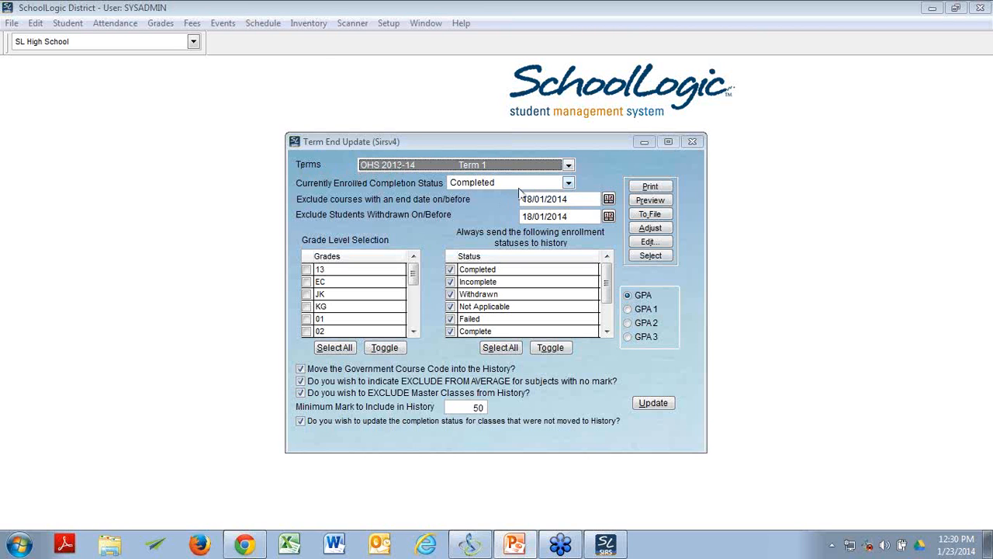
Step: Check which terms are available for the Term End Update
click(569, 165)
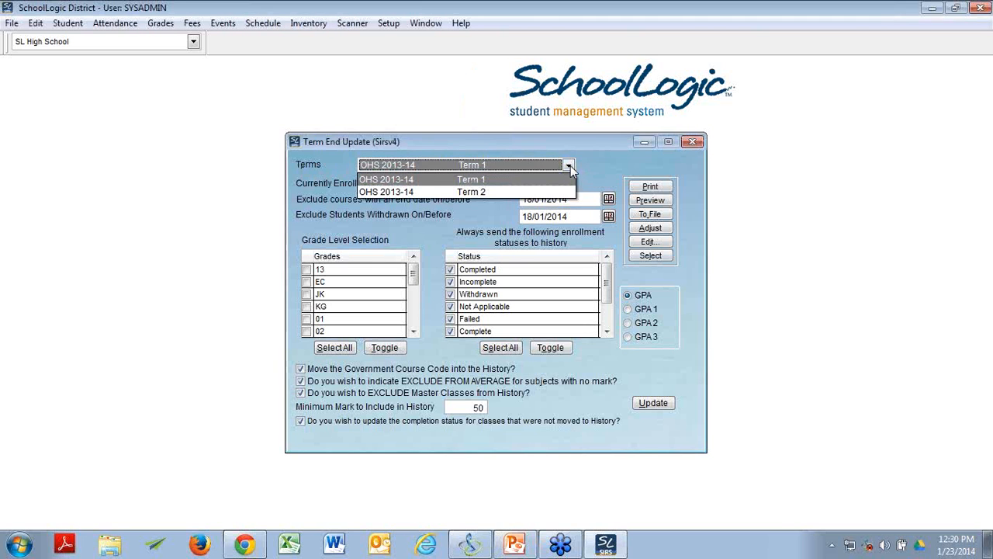
click(571, 166)
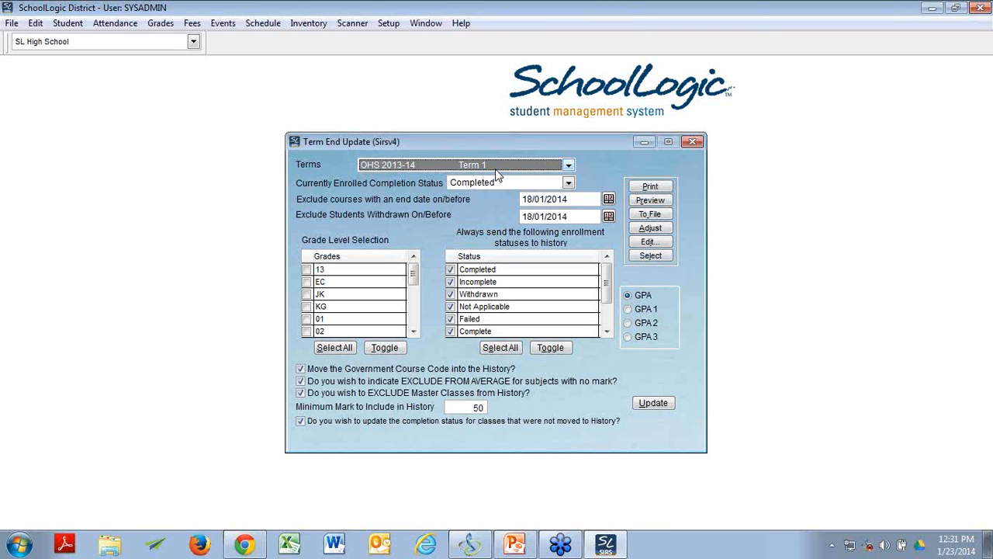
click(569, 166)
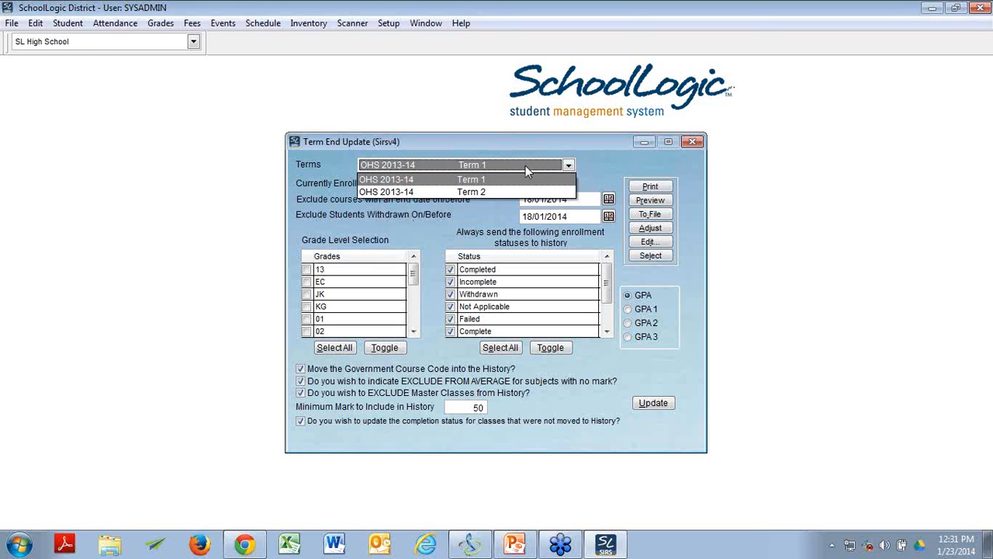
click(606, 161)
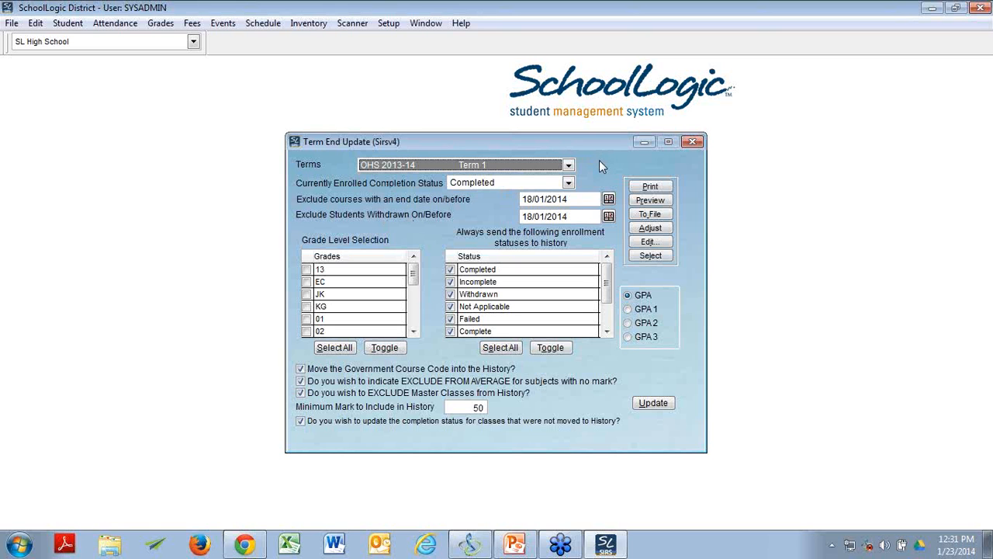
Step: Switch the Term End Update to OHS 2013-14 Term 2 and return it to Term 1
click(566, 165)
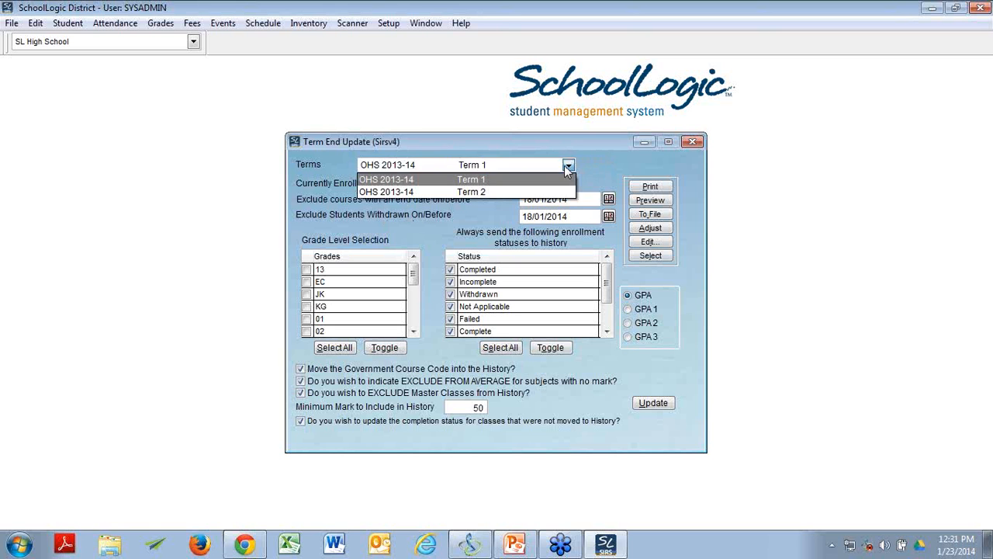
click(560, 192)
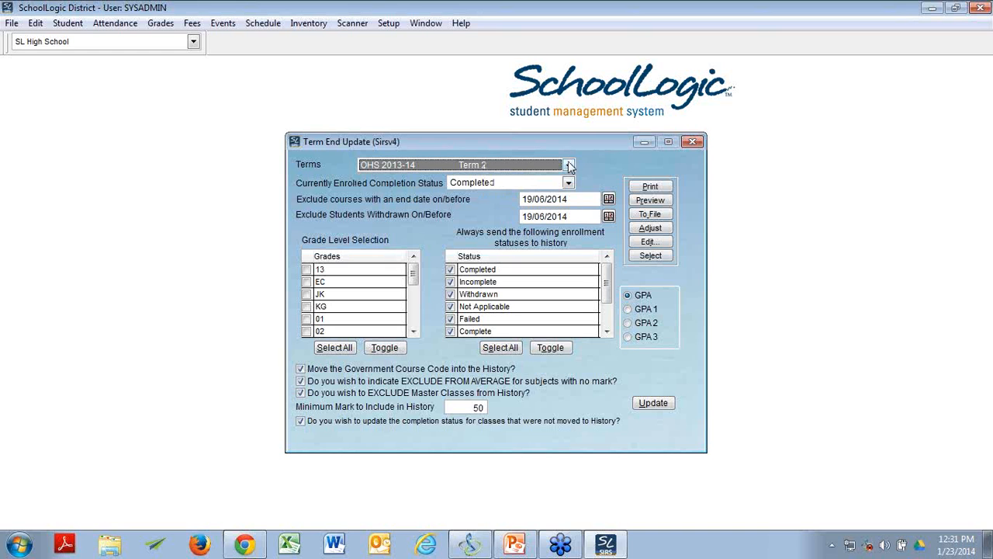
click(568, 165)
click(567, 180)
click(569, 165)
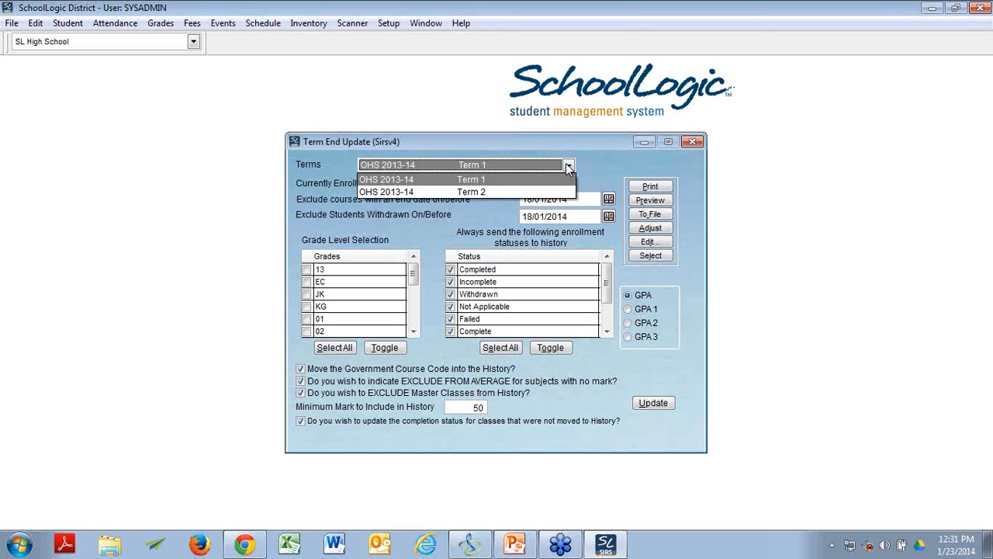
click(568, 168)
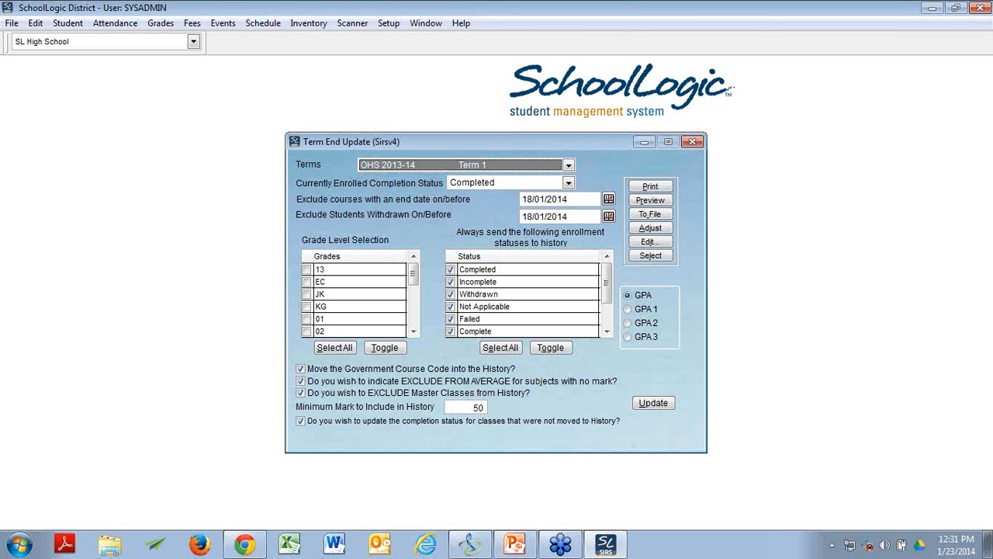
Step: Set the date for excluding courses with an end date on or before to 03/09/2013
key(alt+Tab)
click(608, 199)
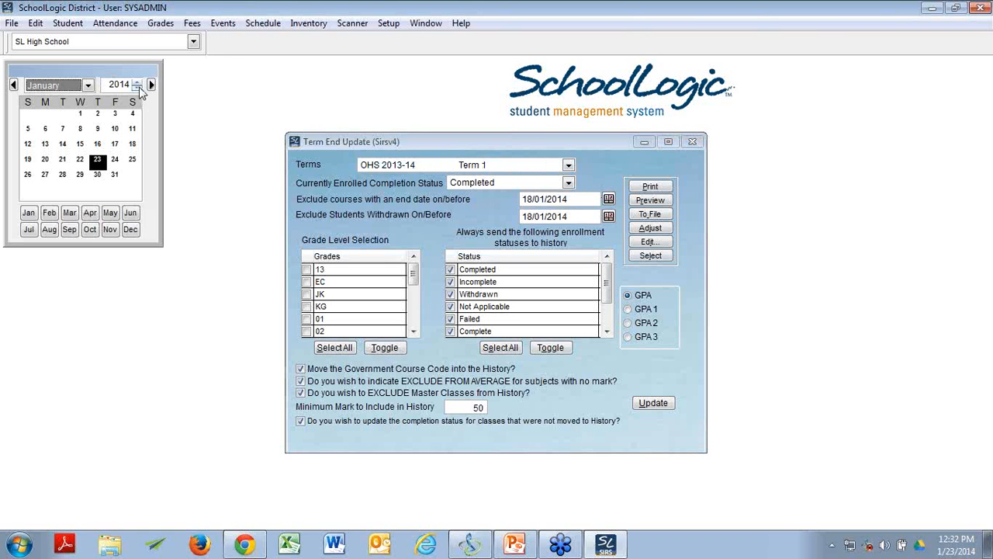
click(136, 87)
click(88, 86)
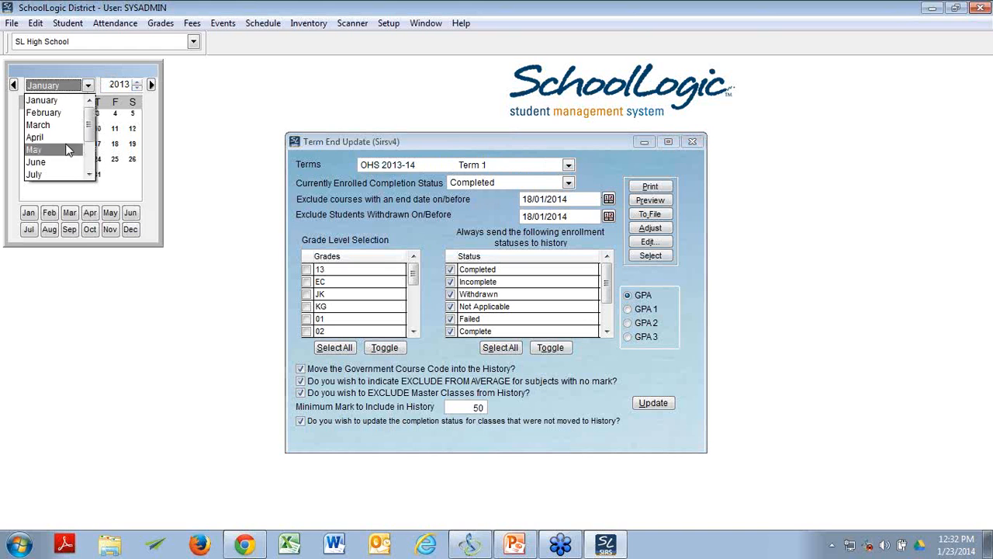
scroll(70, 167, down, 1)
click(78, 174)
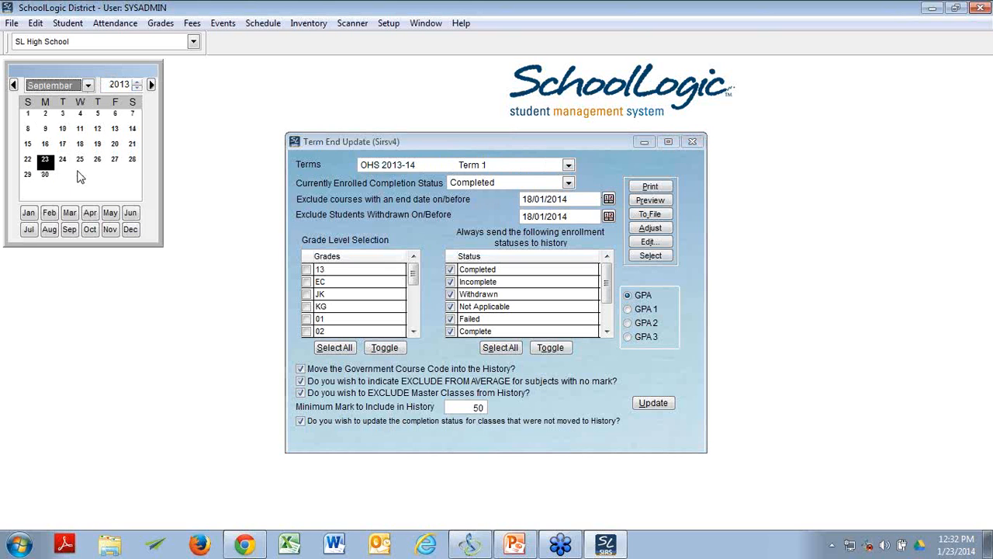
click(63, 114)
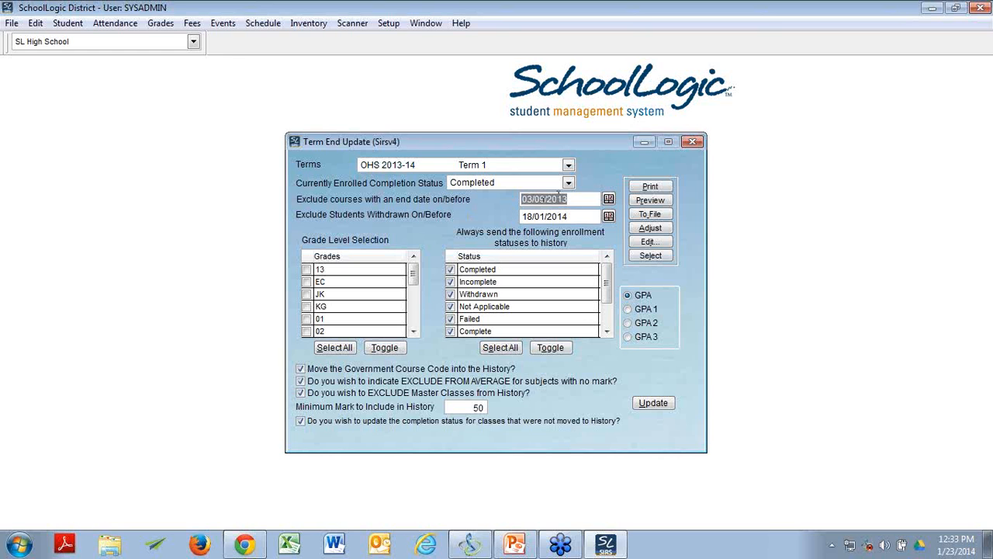
Step: Set the date for excluding students withdrawn on or before to 23/09/2013
key(alt+Tab)
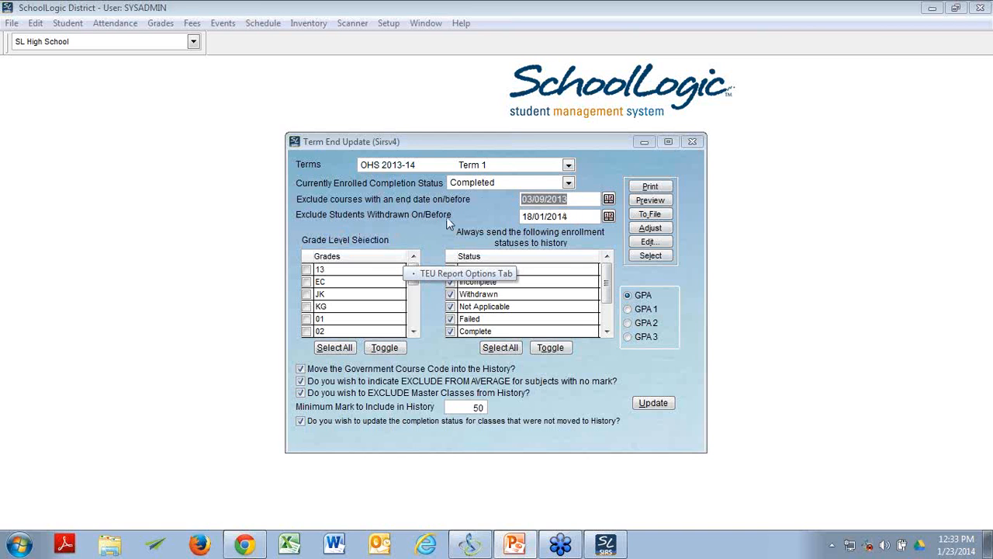
click(489, 220)
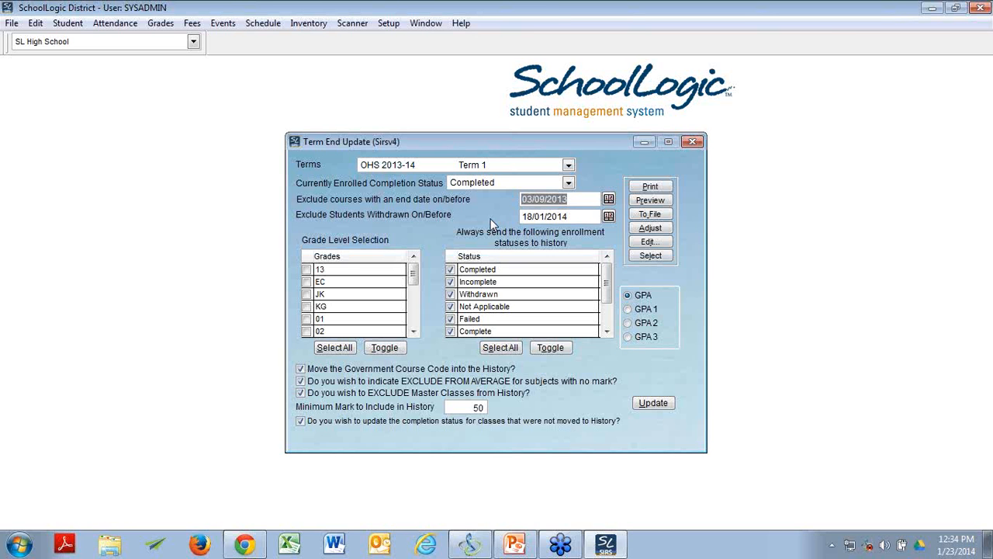
click(609, 216)
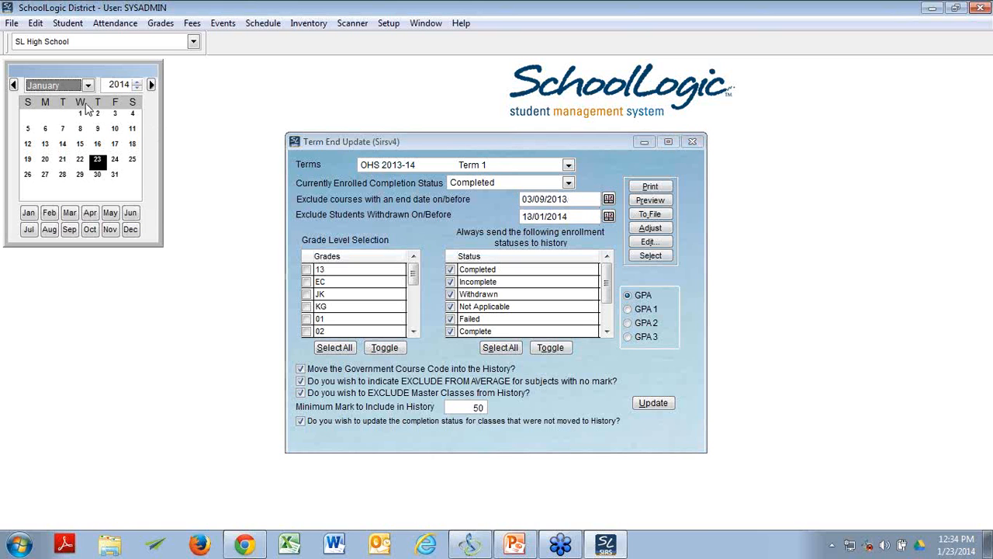
click(88, 85)
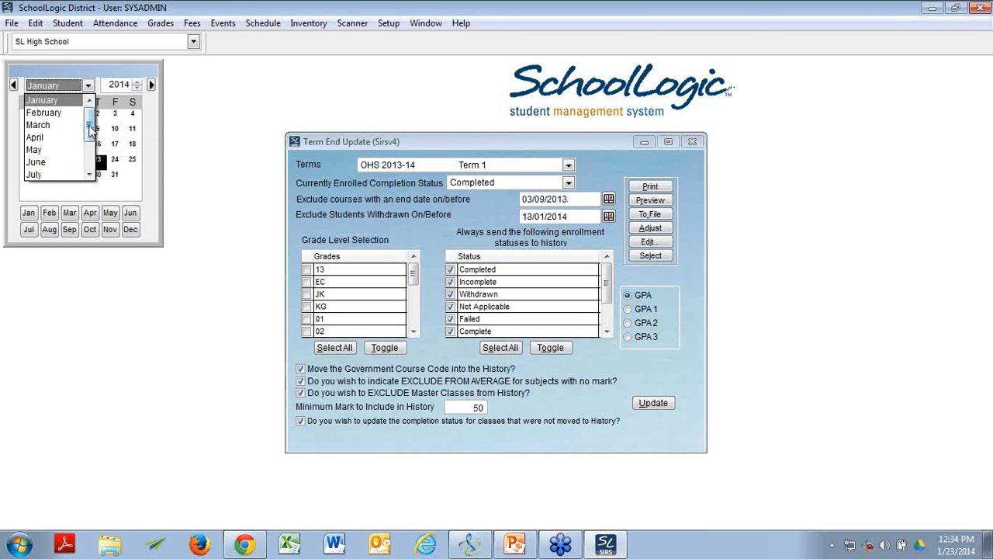
drag(90, 128, 89, 138)
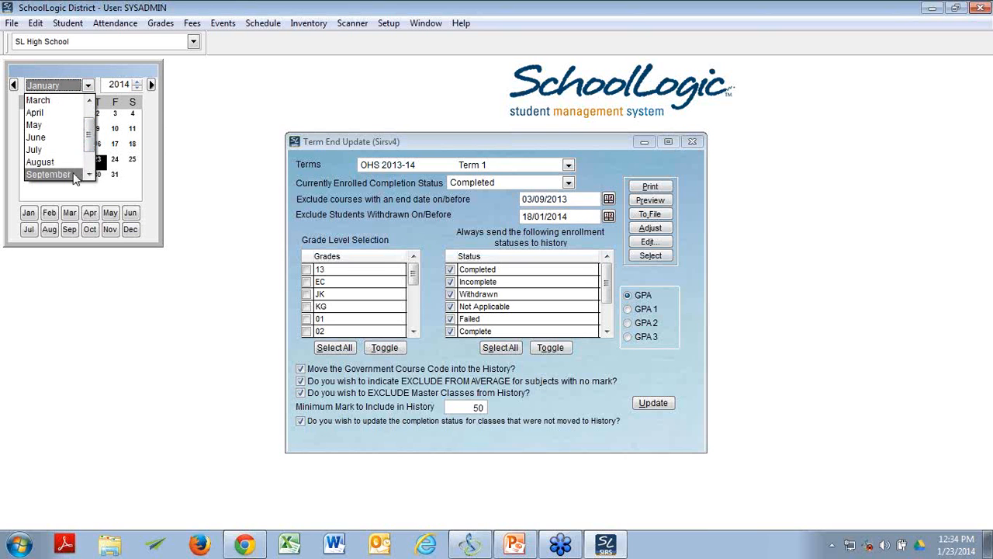
click(77, 174)
click(137, 88)
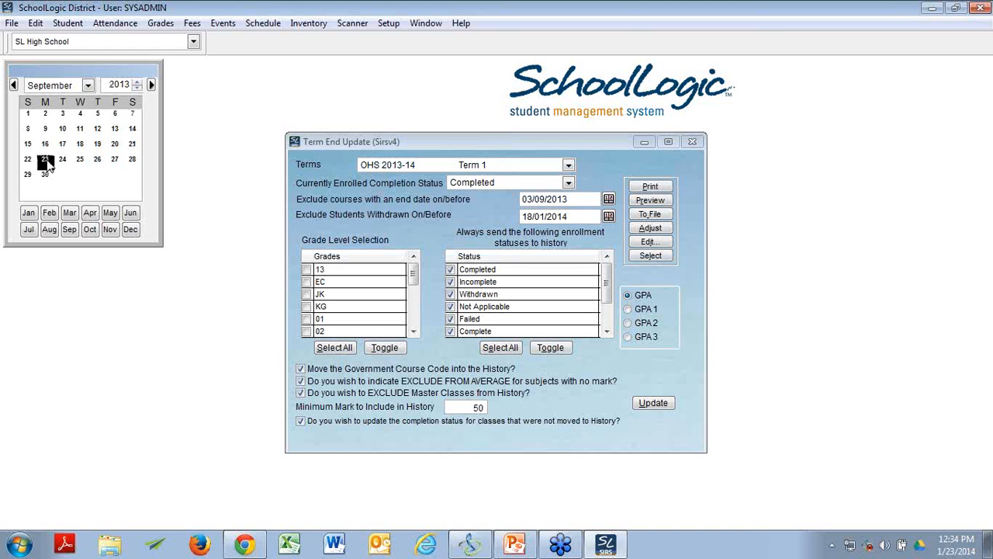
click(46, 162)
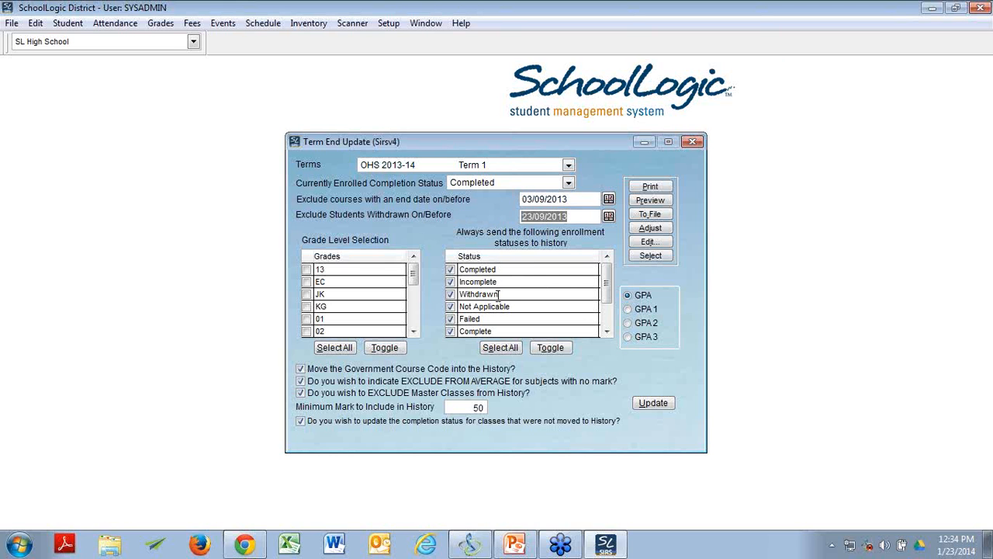
Step: Include only grade 12 in the Term End Update's grade level selection
drag(411, 277, 415, 331)
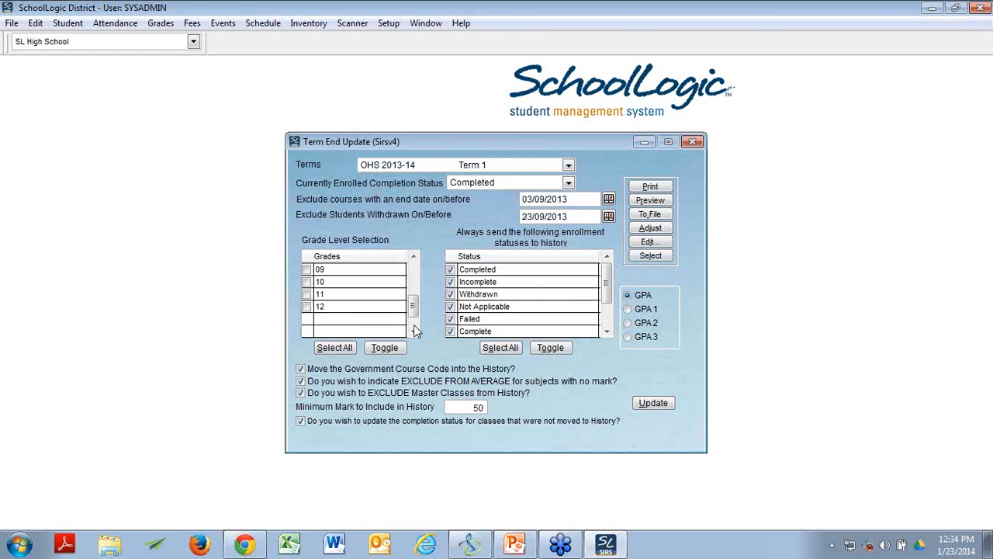
click(307, 308)
click(306, 294)
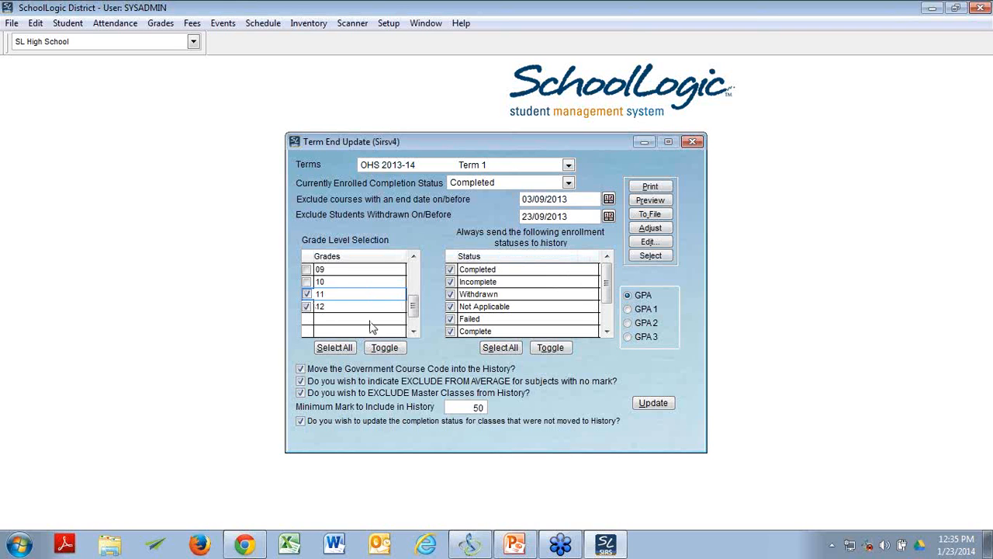
click(307, 295)
Step: Set the minimum mark to include in history to 0
click(516, 544)
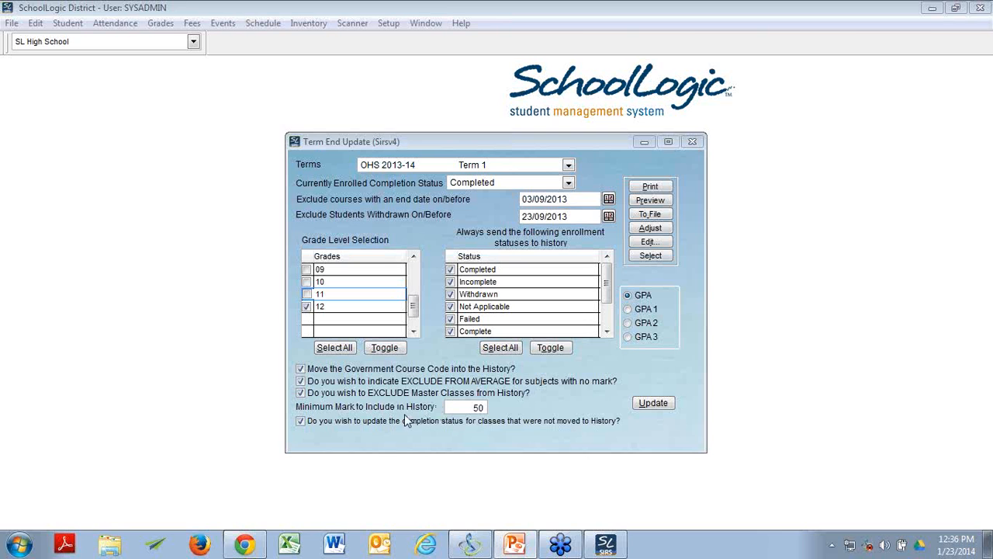
click(479, 407)
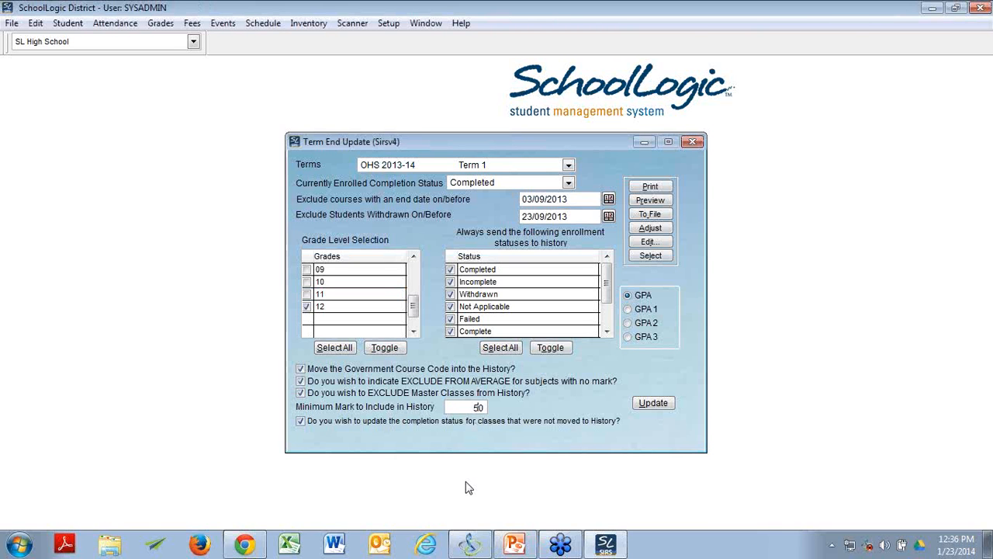
key(BackSpace)
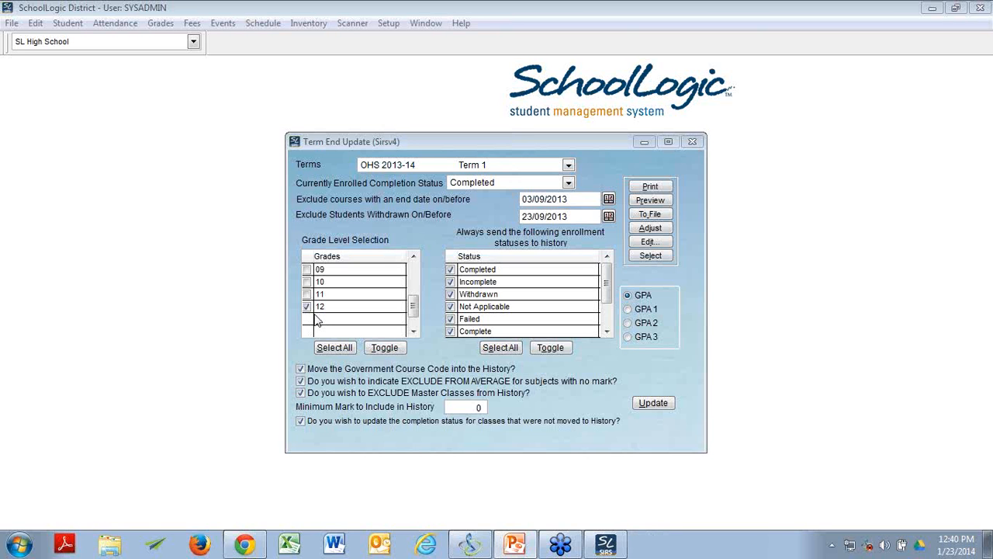
Step: Preview the Term End Update report, examine the students' marks, credits and messages, and close the preview
click(639, 201)
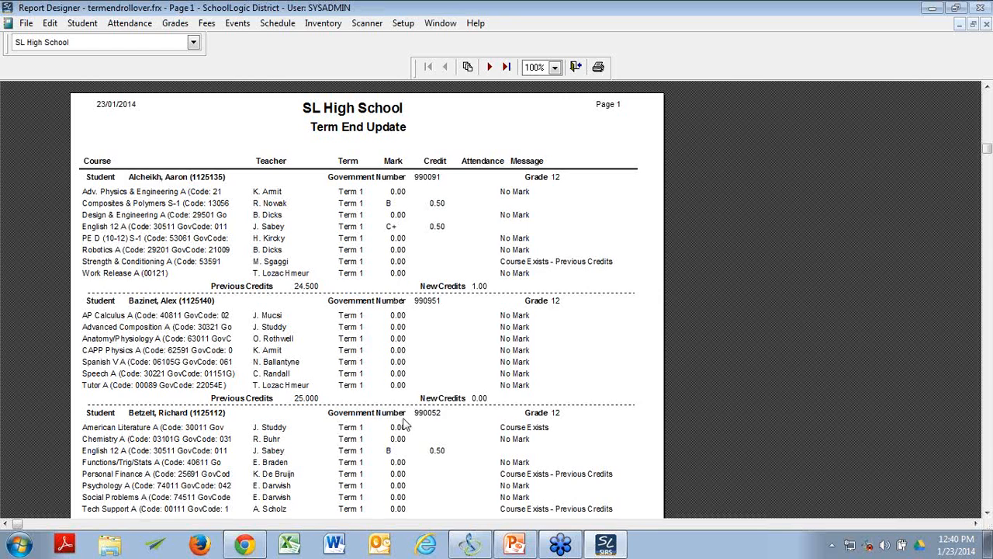
scroll(409, 460, down, 6)
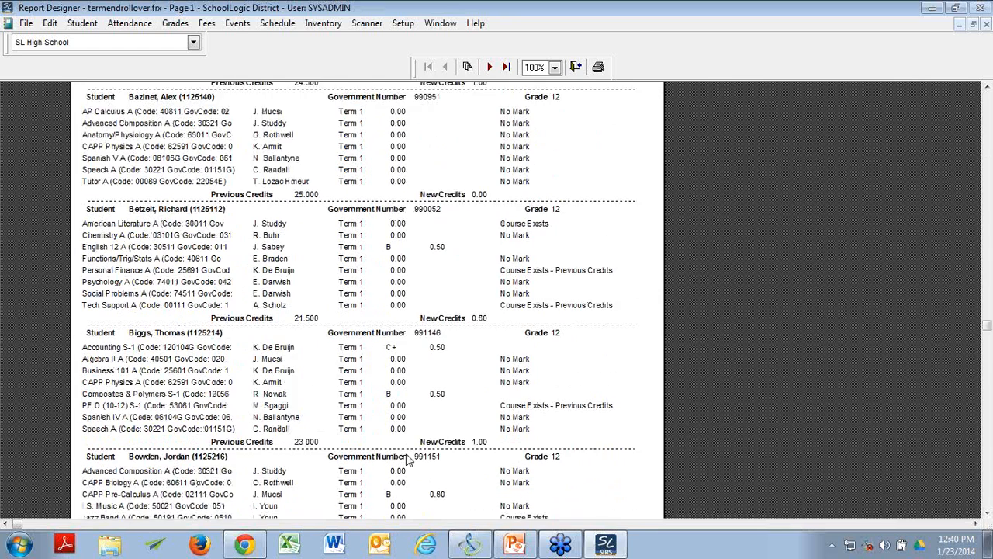
scroll(411, 435, down, 3)
scroll(413, 388, up, 7)
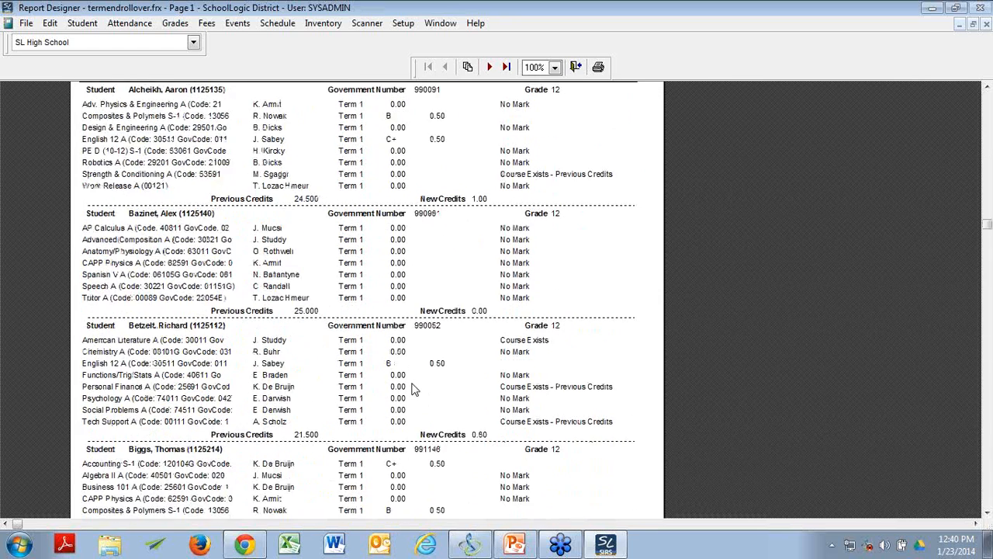
scroll(413, 388, up, 4)
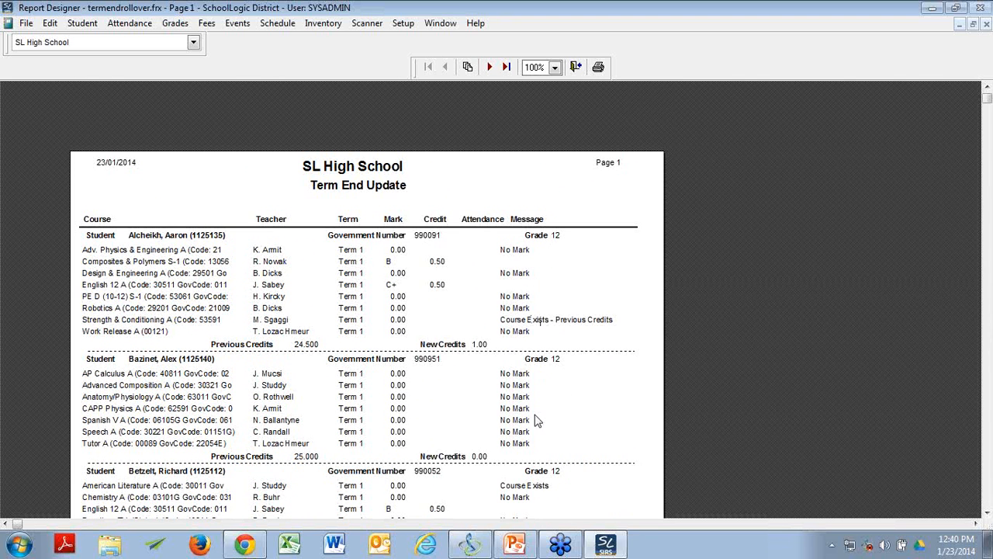
scroll(537, 420, down, 1)
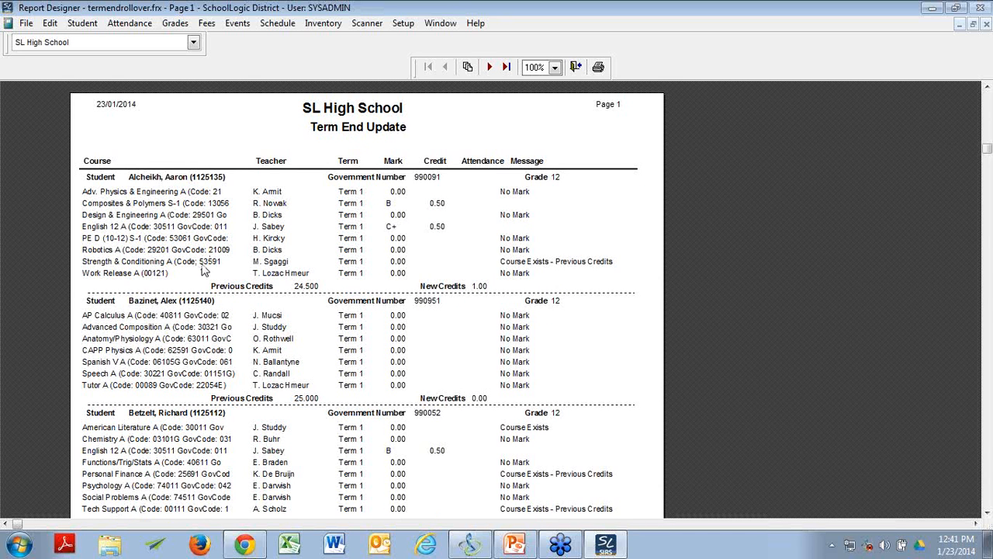
scroll(203, 267, down, 3)
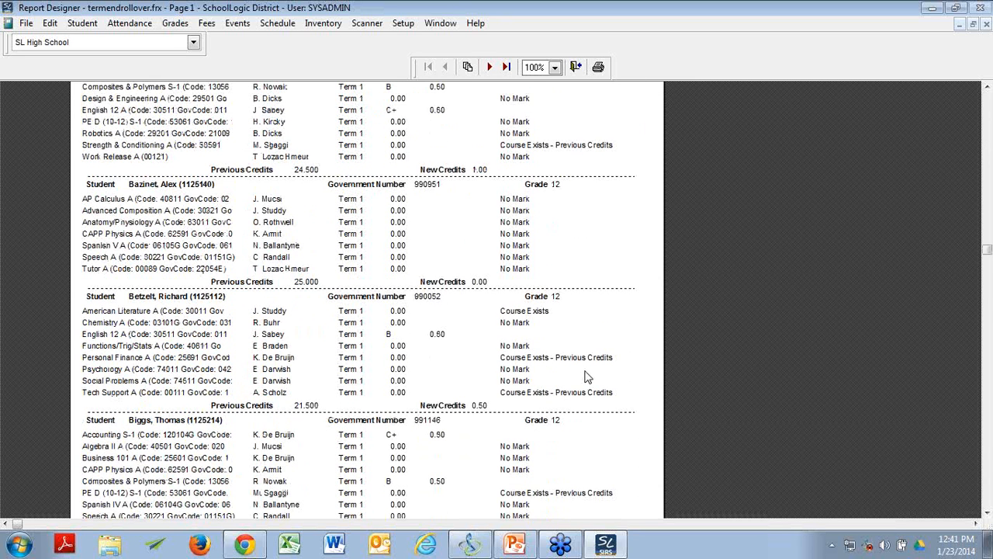
scroll(592, 375, down, 2)
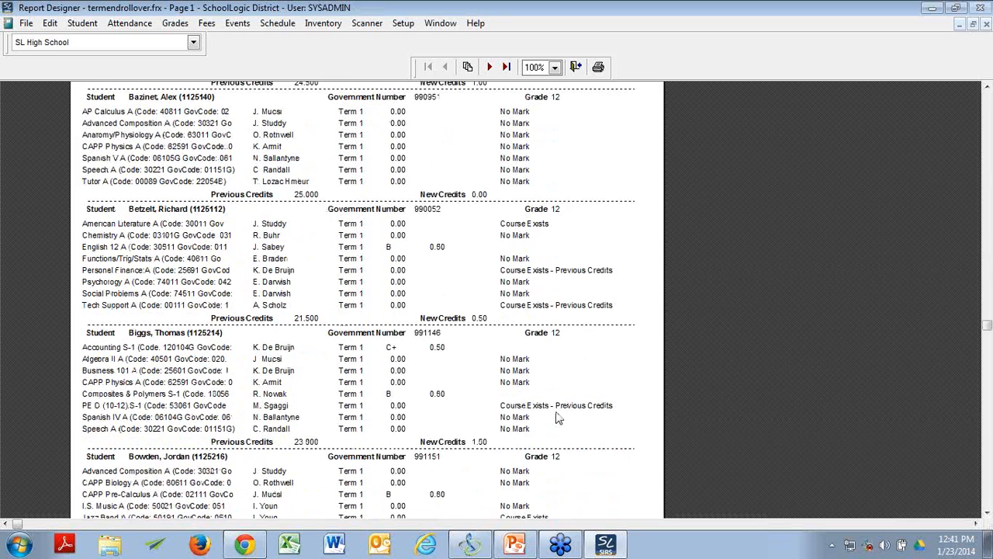
scroll(558, 418, up, 6)
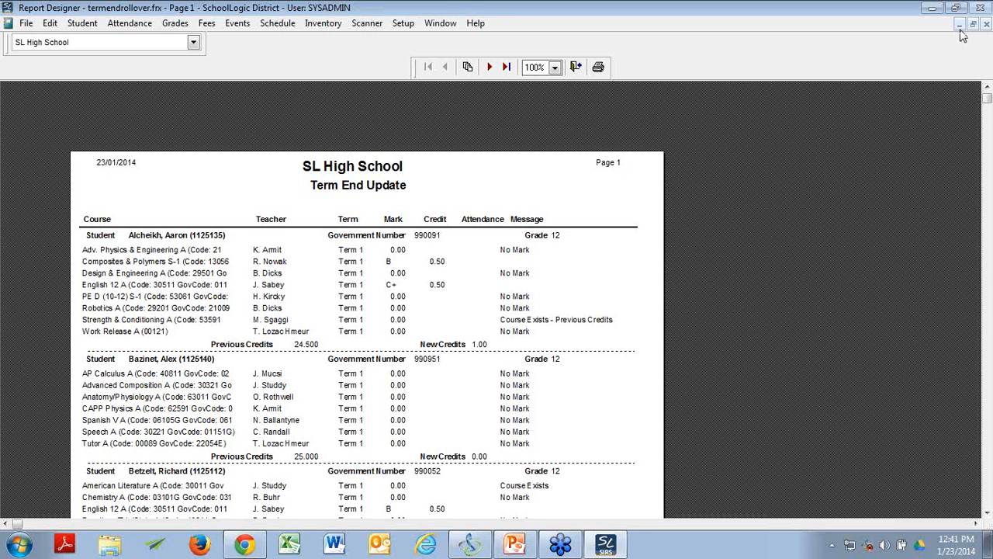
click(575, 68)
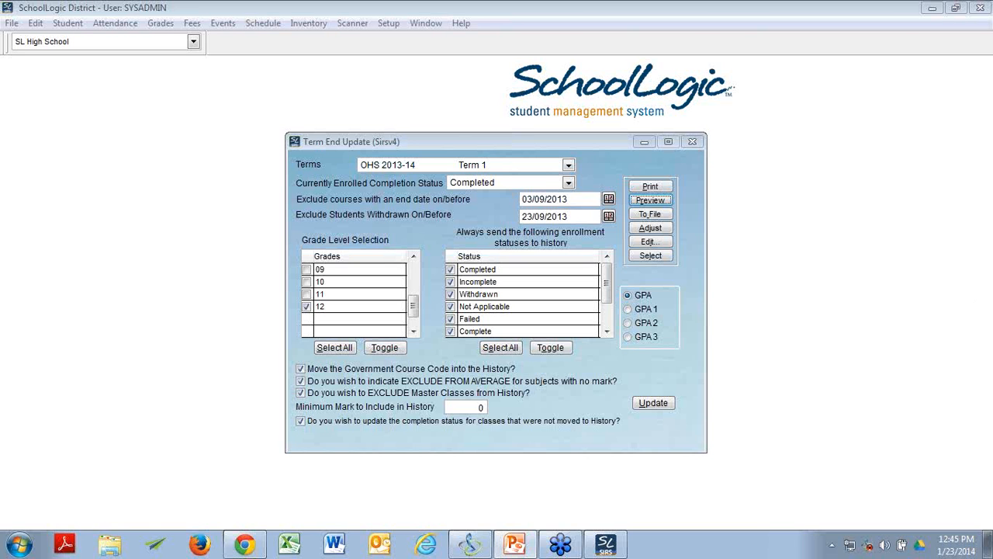
Step: Open the Class Setup & Schedule window for the high school's classes
key(alt+Tab)
click(256, 24)
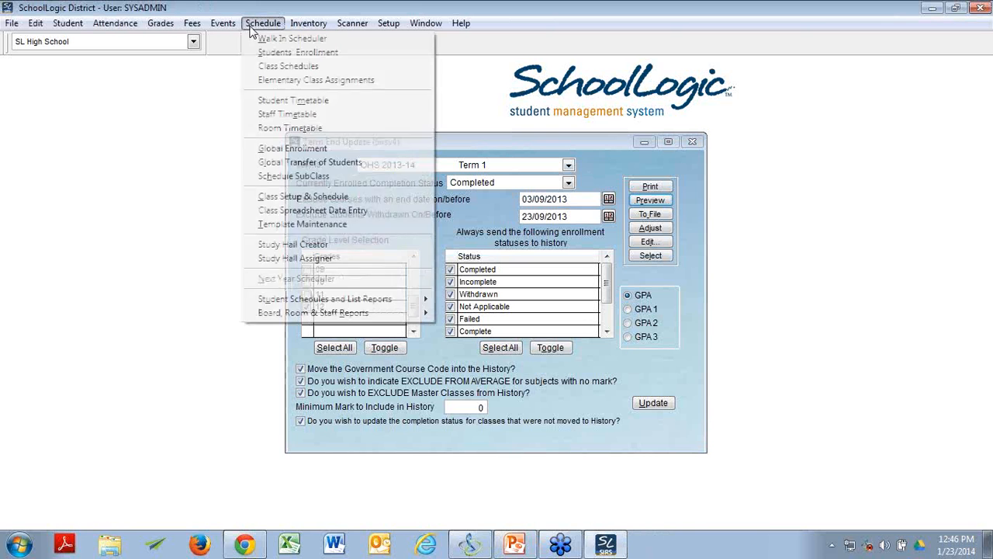
click(275, 202)
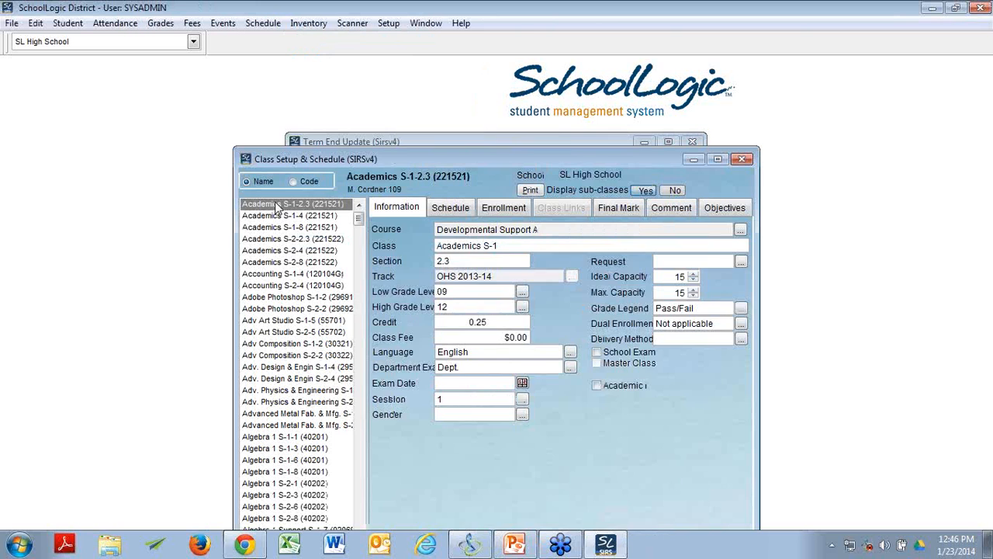
Step: Examine the enrollment of class Academics S-1-2.3, and close the Class Setup & Schedule window
click(510, 210)
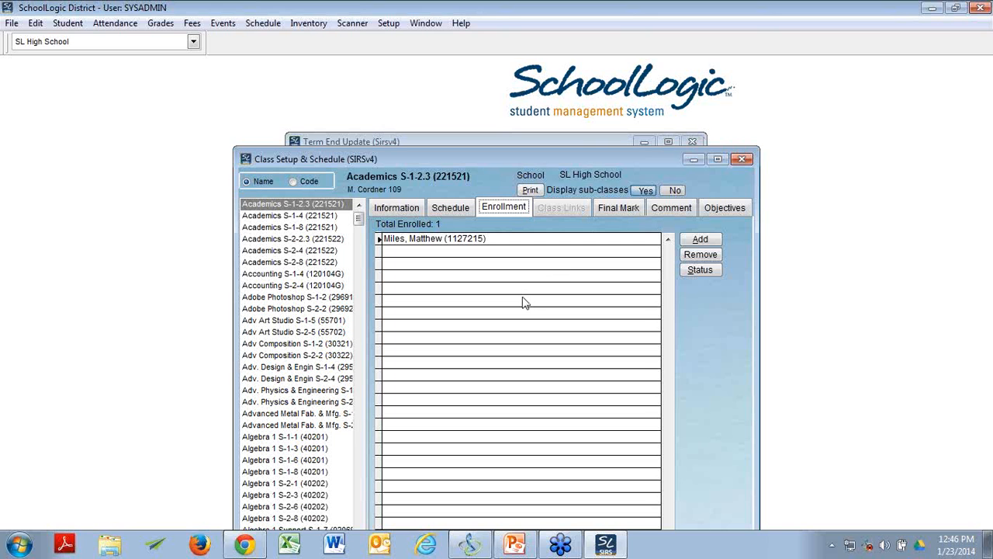
click(740, 160)
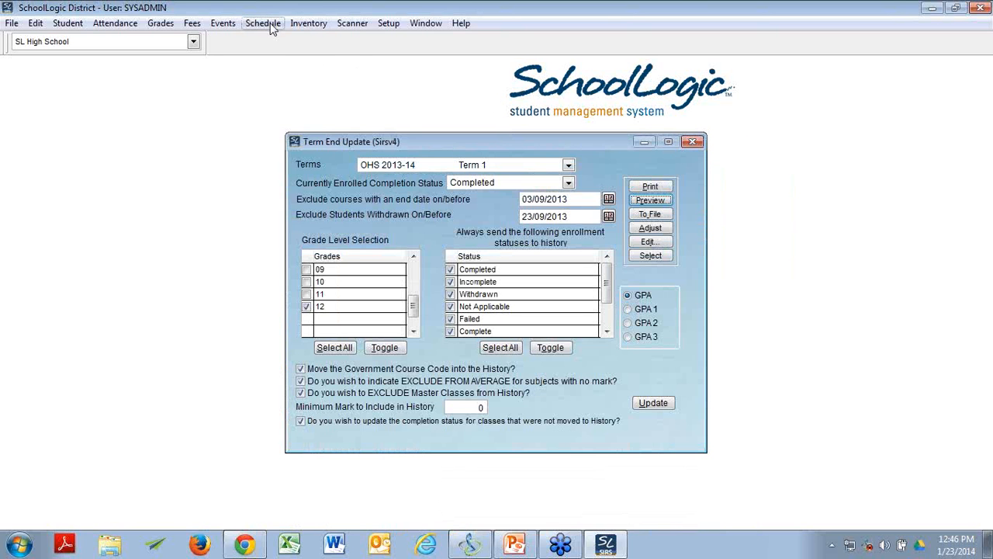
Step: Open the Students' Enrollment window, examine the first grade 12 student's classes, credits and completion statuses, and close it
click(263, 23)
click(277, 55)
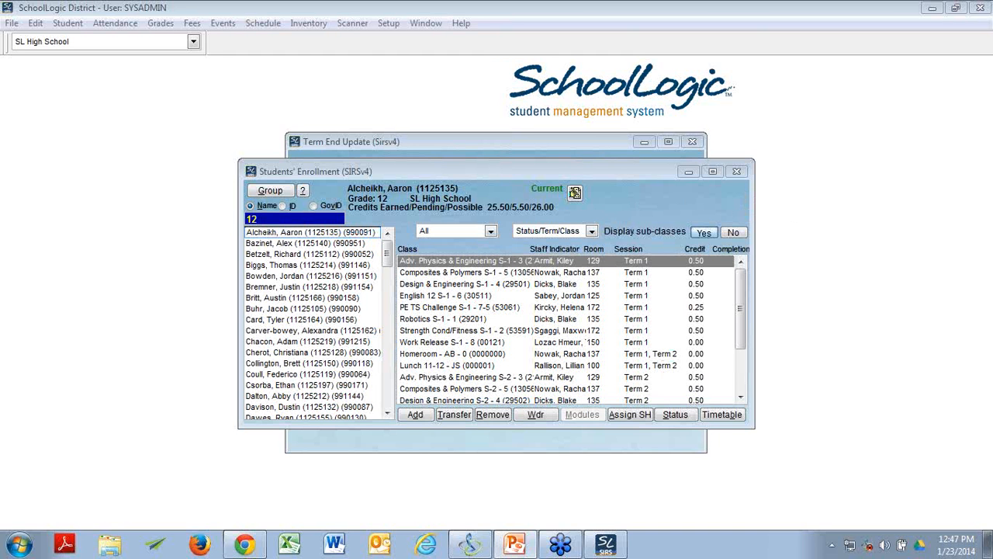
click(738, 173)
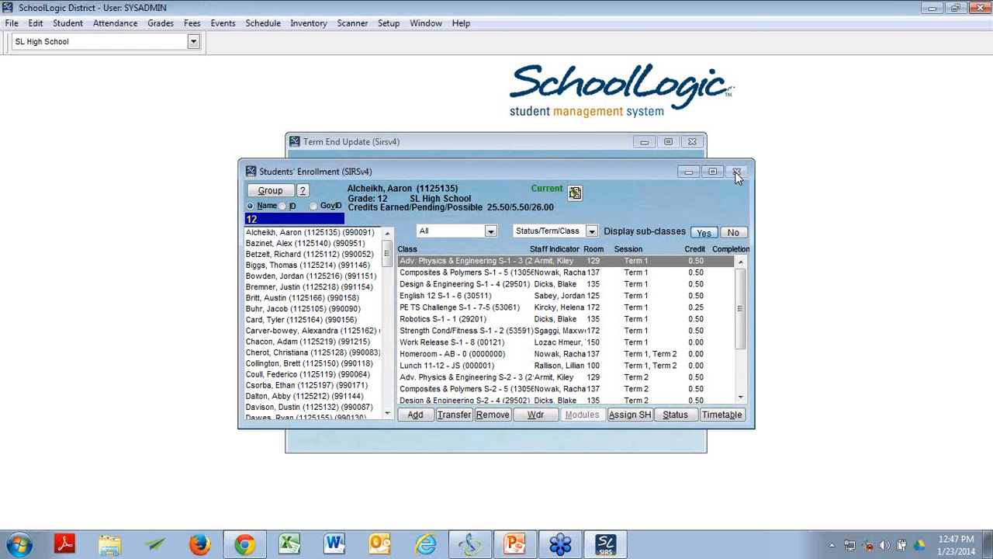
click(738, 175)
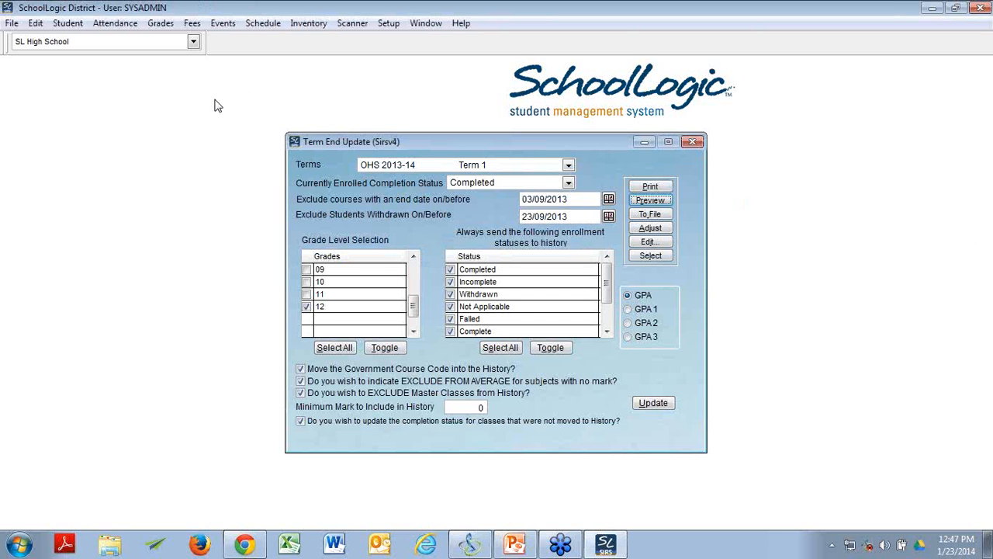
Step: Open Student History and view the mark details of the 06/2013 CAPP Physics B course for the first grade 12 student
click(123, 97)
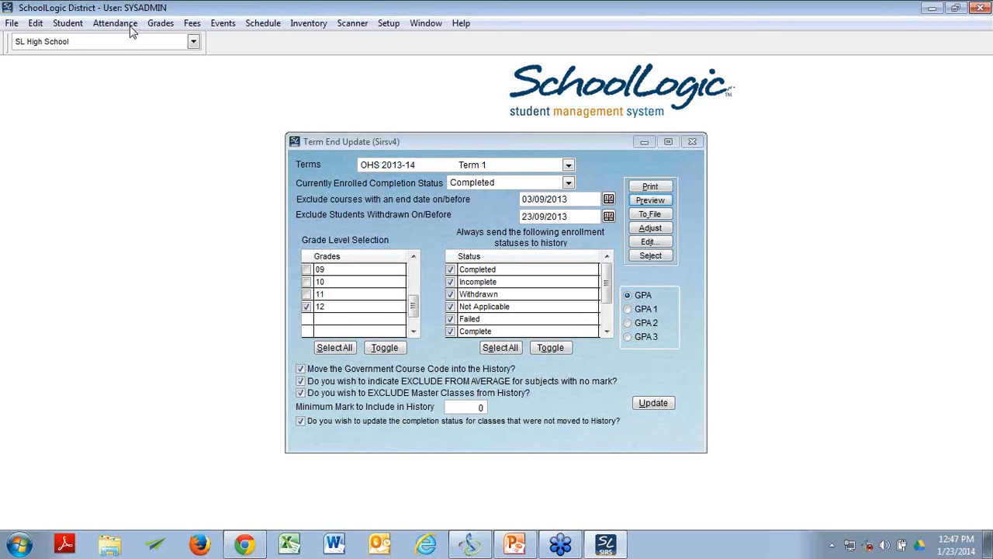
click(75, 28)
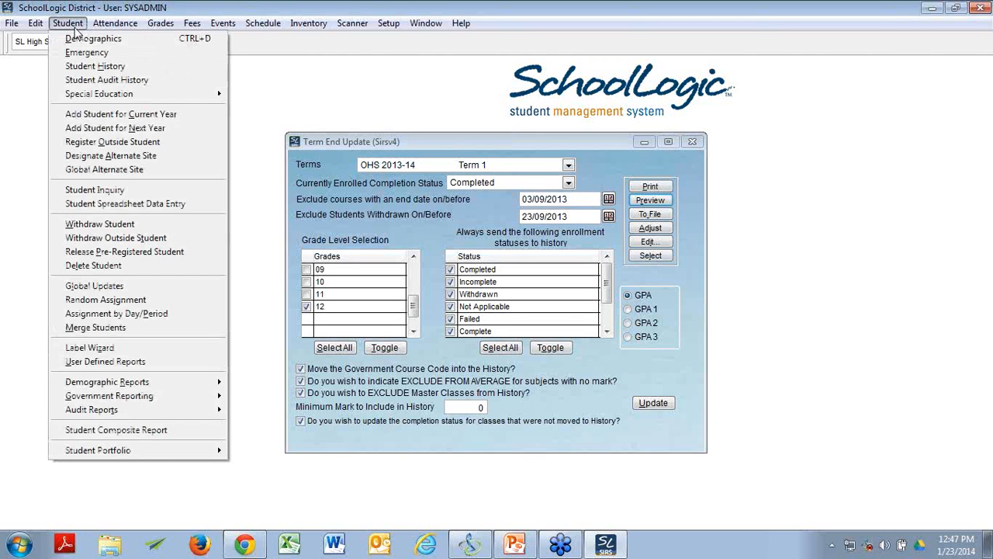
click(84, 67)
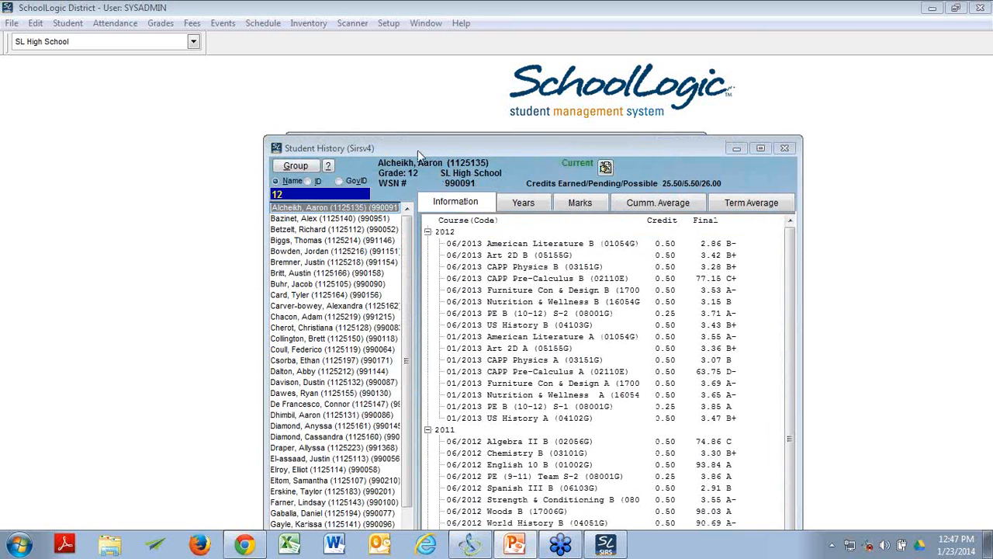
click(584, 203)
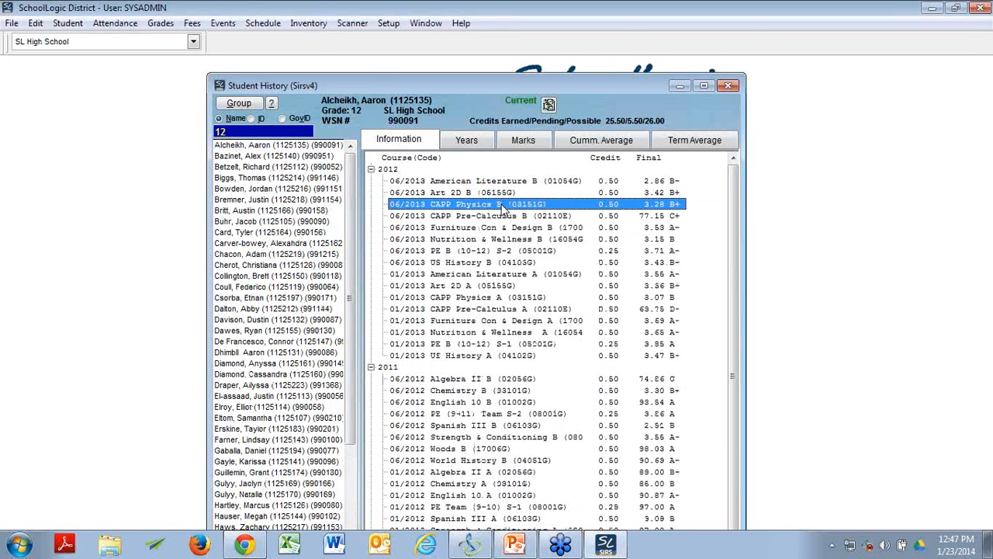
double_click(502, 208)
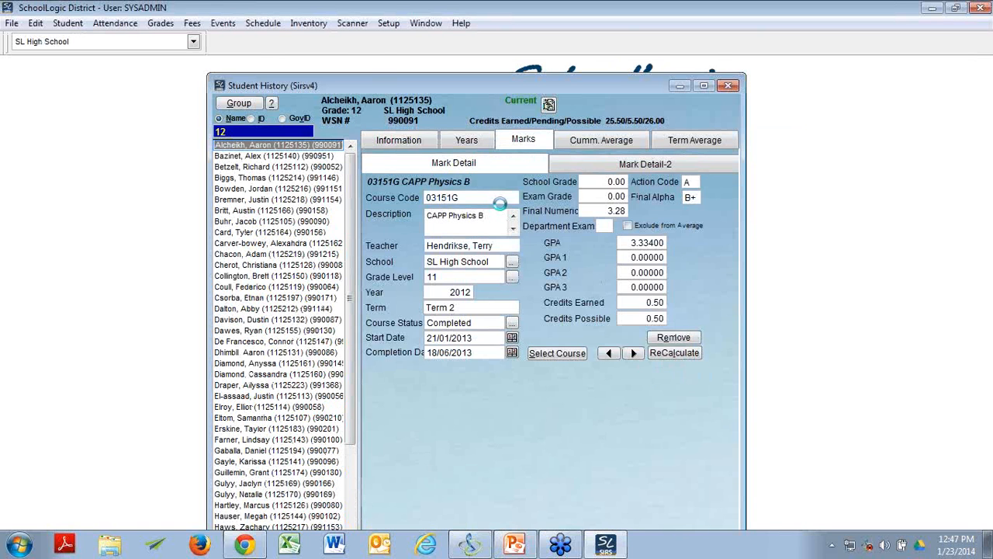
Step: Return to the student's history course list and view the mark details of the 06/2013 Art 2D B course
click(398, 140)
click(476, 193)
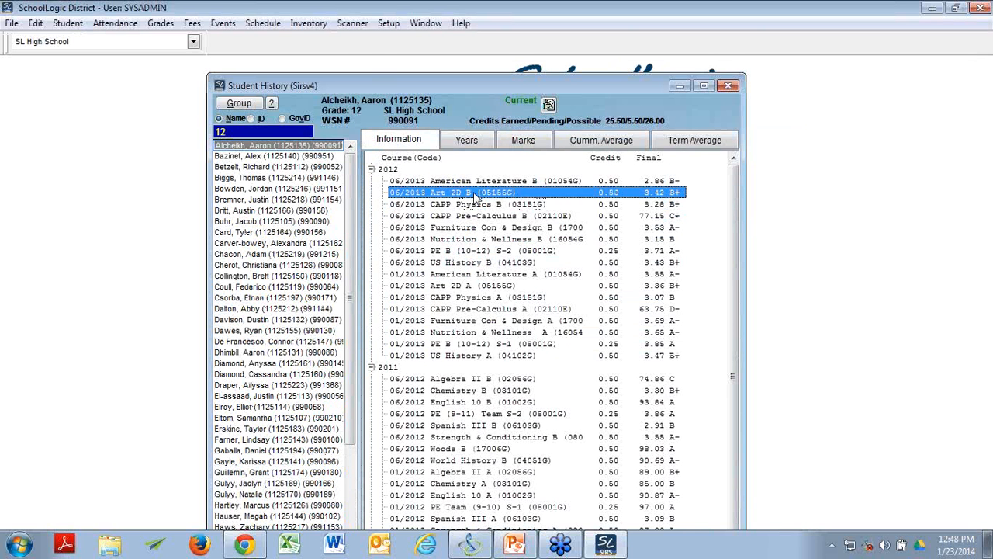
double_click(476, 194)
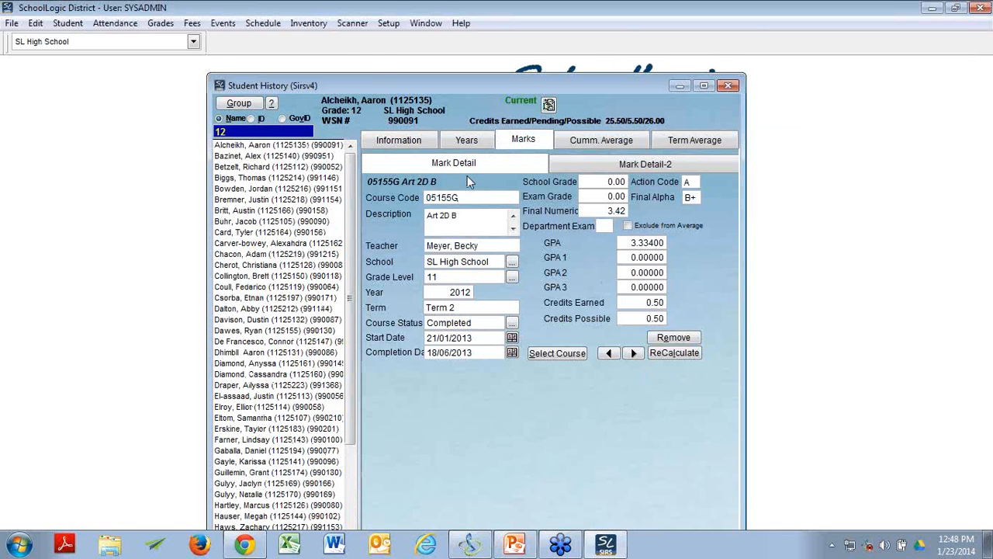